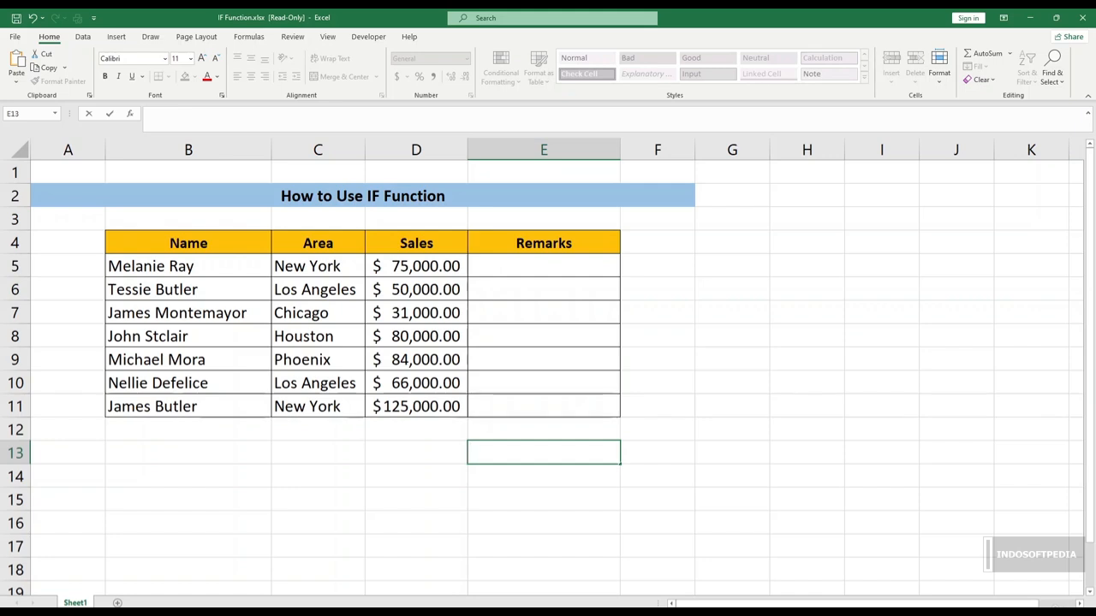
left_click(658, 265)
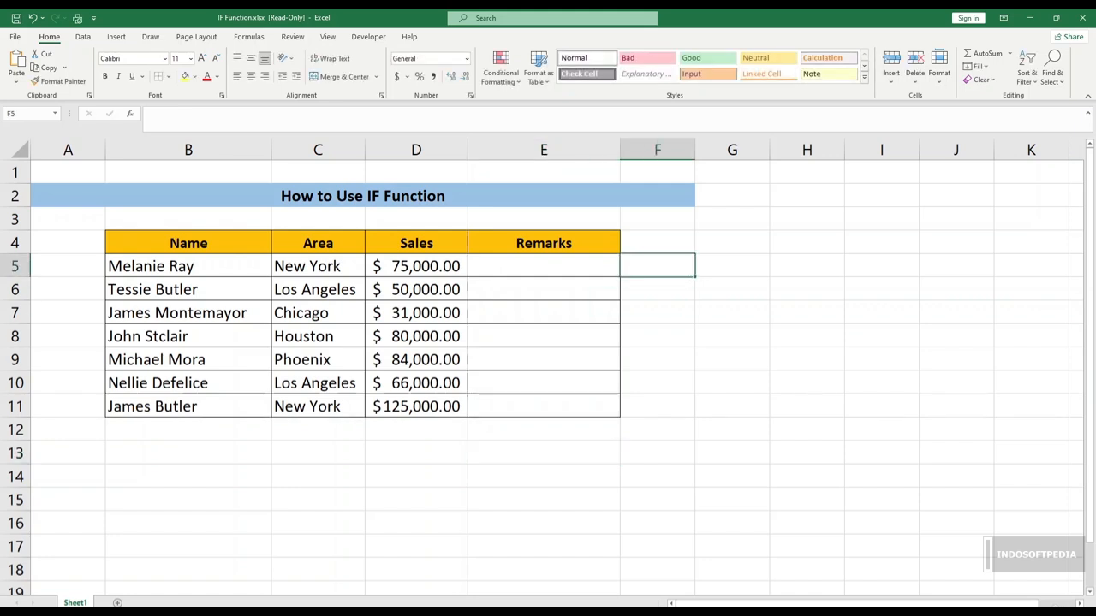
type("=if")
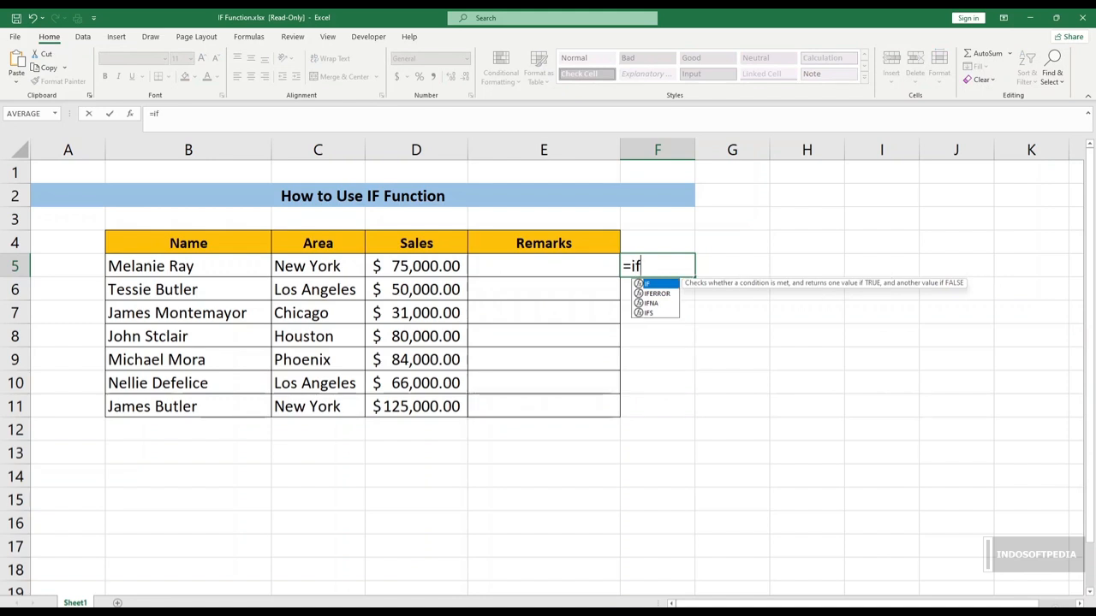
key("Tab")
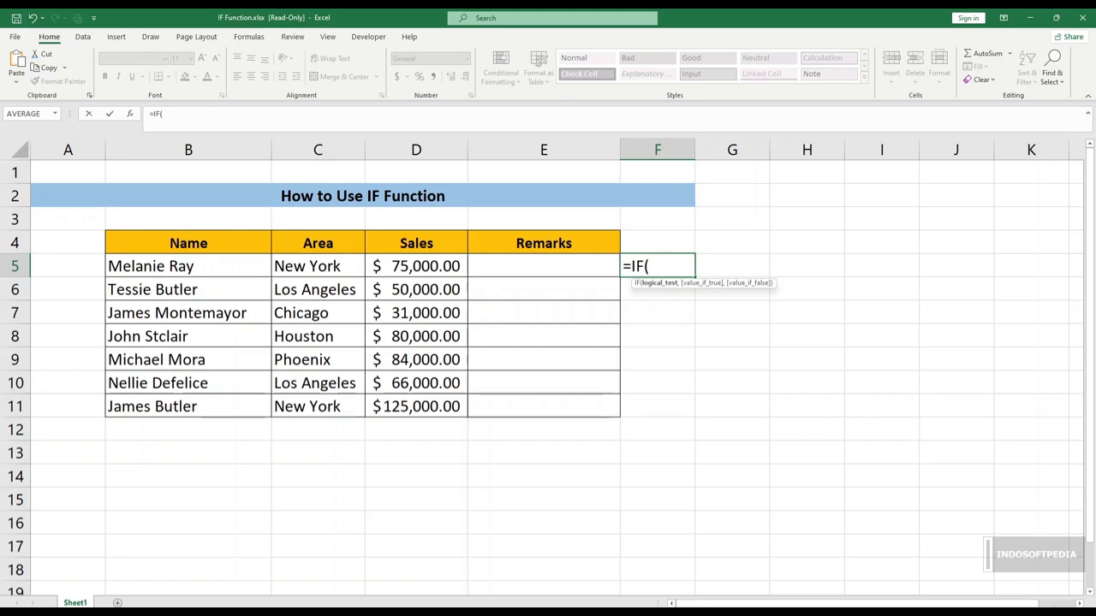
key("BackSpace")
key("BackSpace")
key("BackSpace")
key("BackSpace")
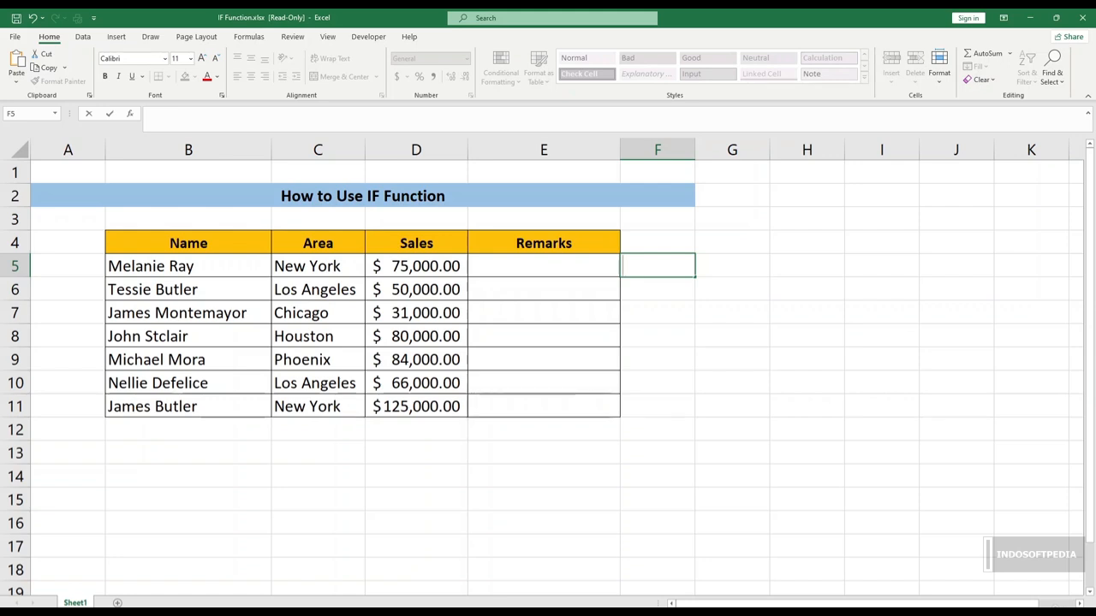
- Examine the Name, Area and Sales headers and the sales amounts in D5:D11
left_click(188, 243)
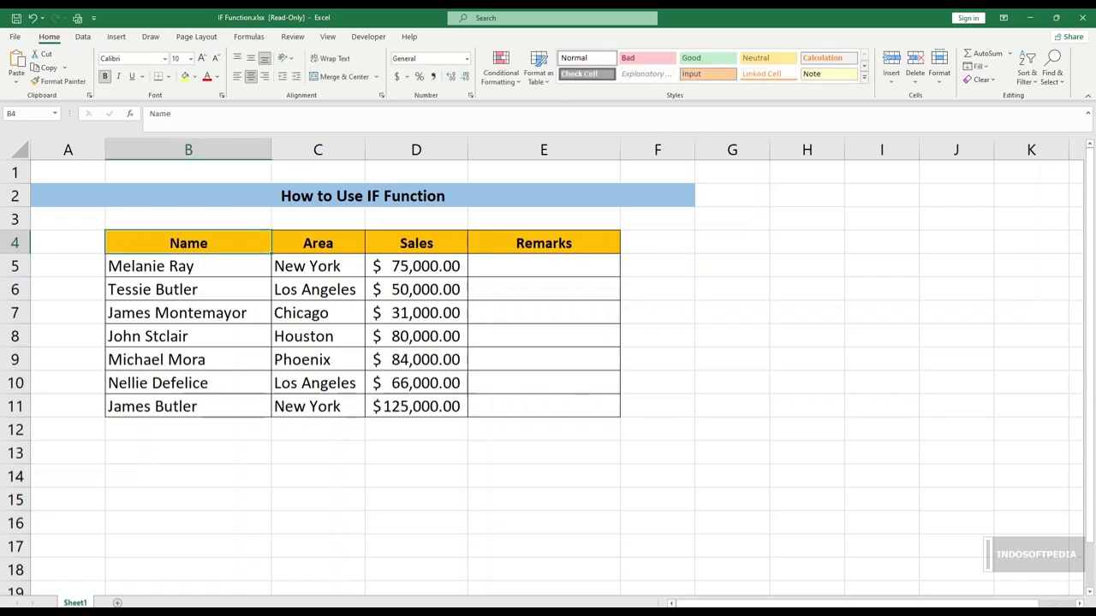
left_click(318, 243)
left_click(416, 243)
left_click(416, 290)
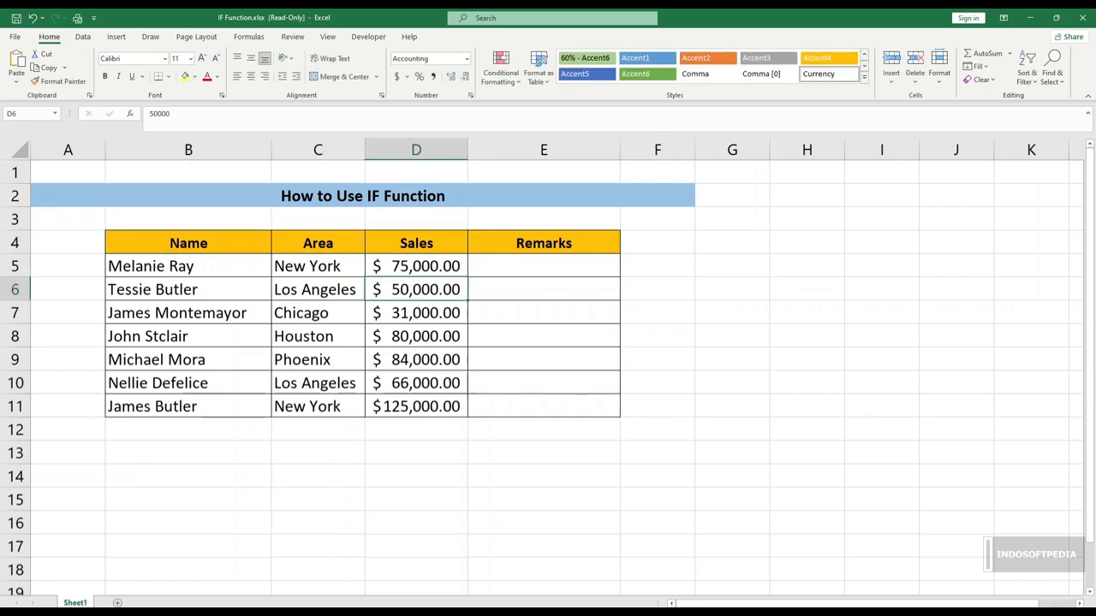
left_click(416, 267)
left_click_drag(416, 266, 416, 407)
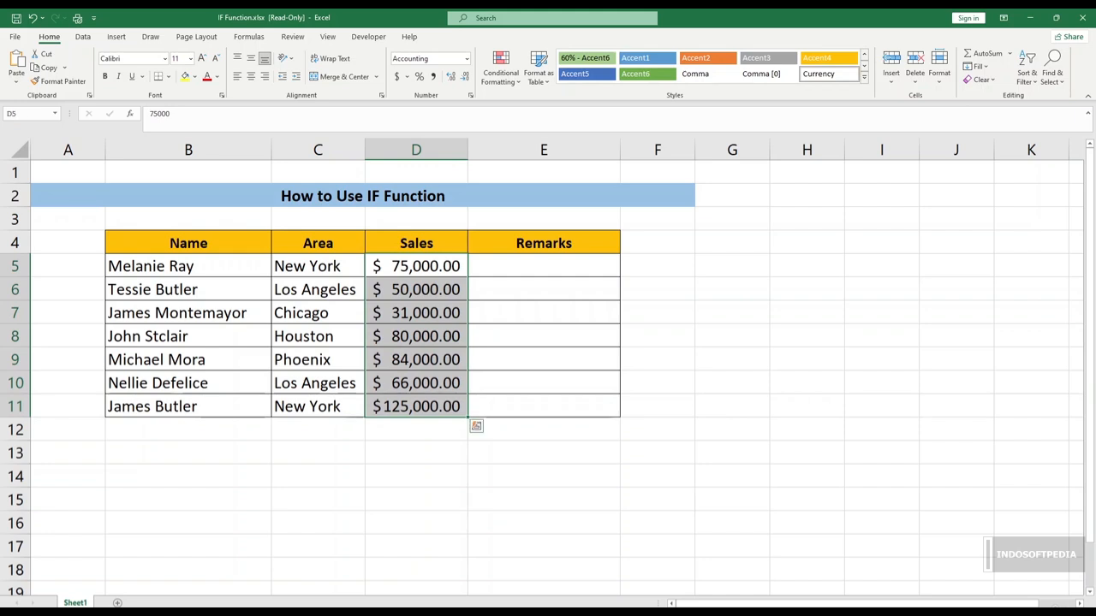
left_click(416, 383)
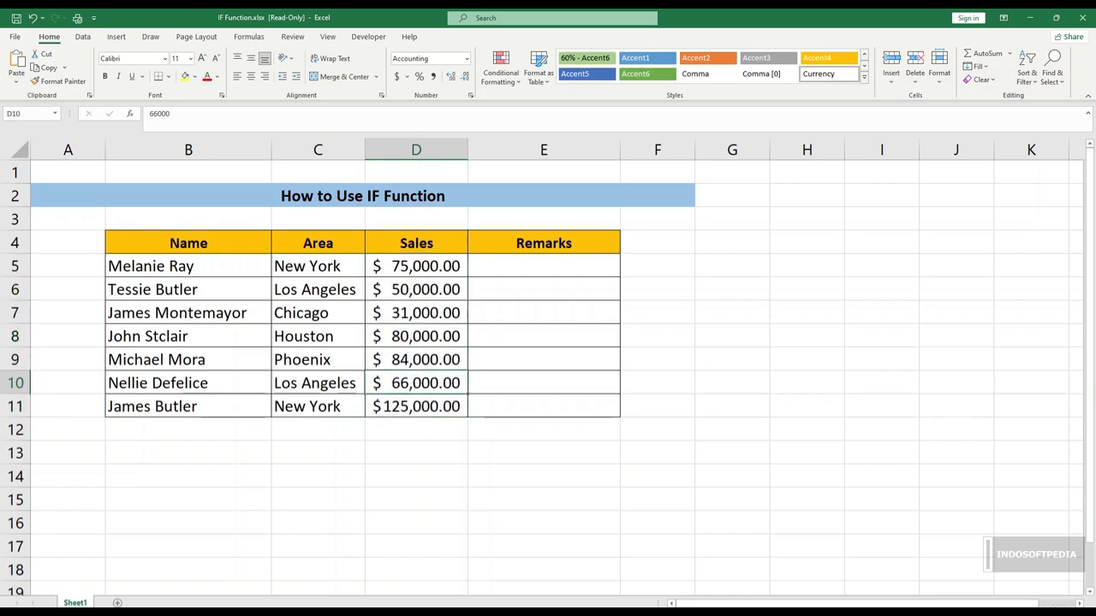
- Begin an IF formula in the first Remarks cell, E5, with the logical test D5>=70000
left_click(544, 266)
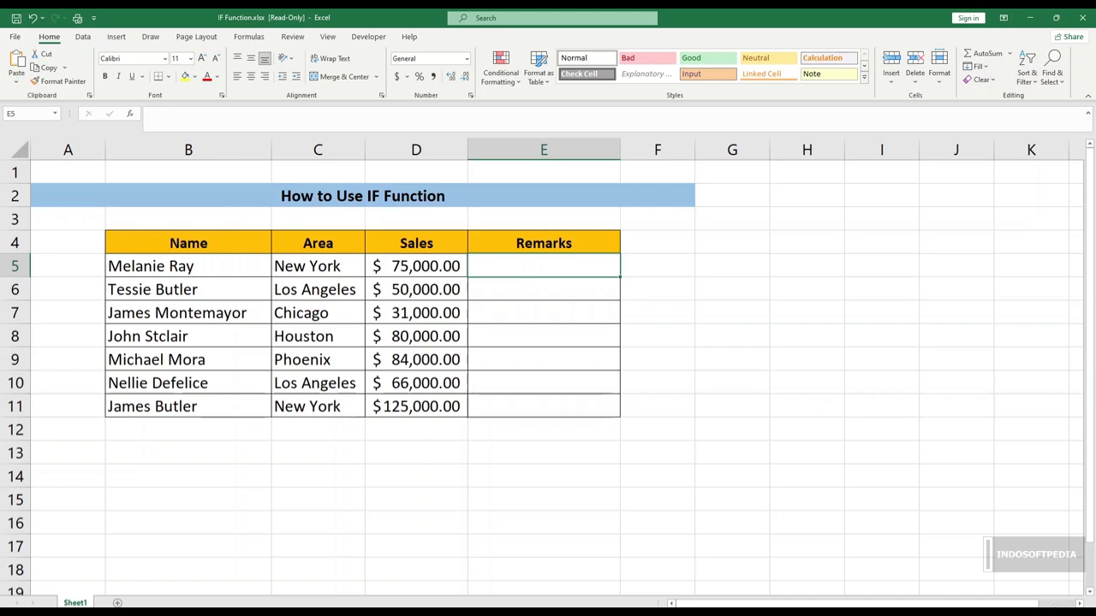
type("=")
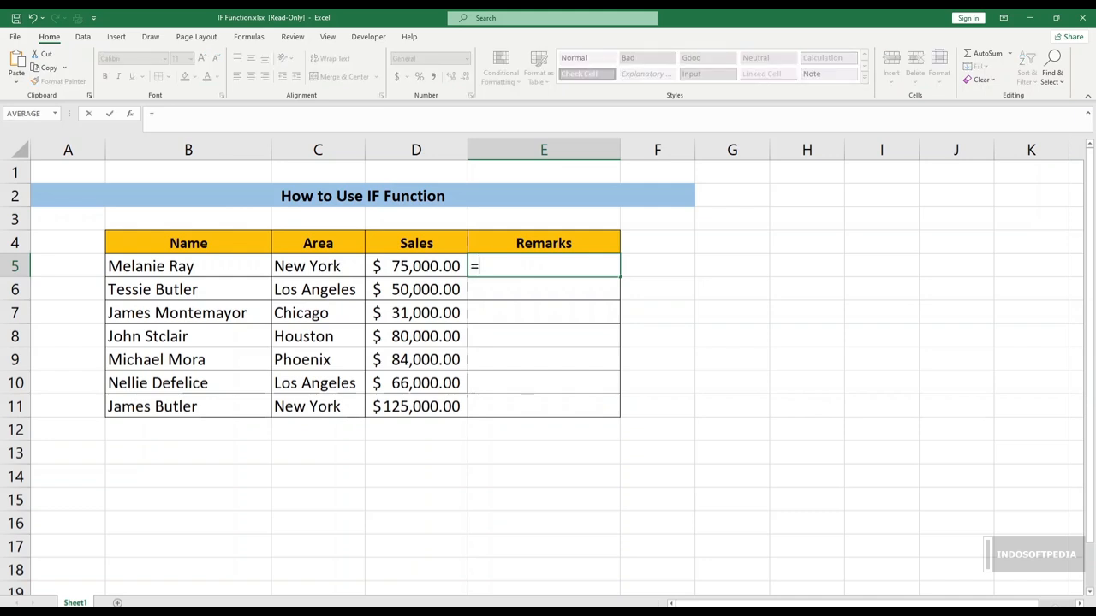
type("If")
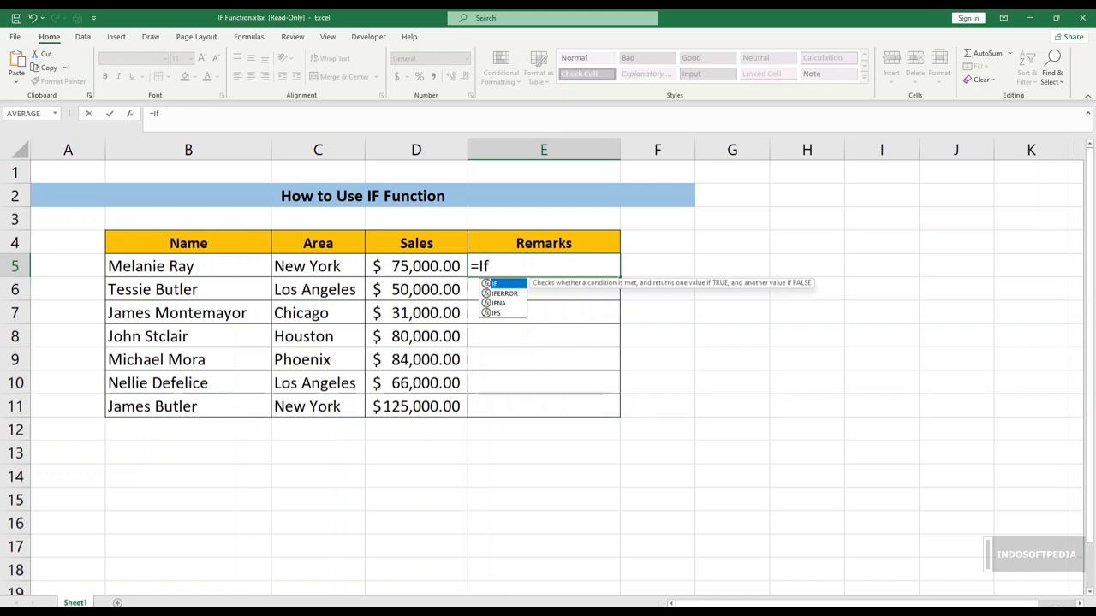
key("Tab")
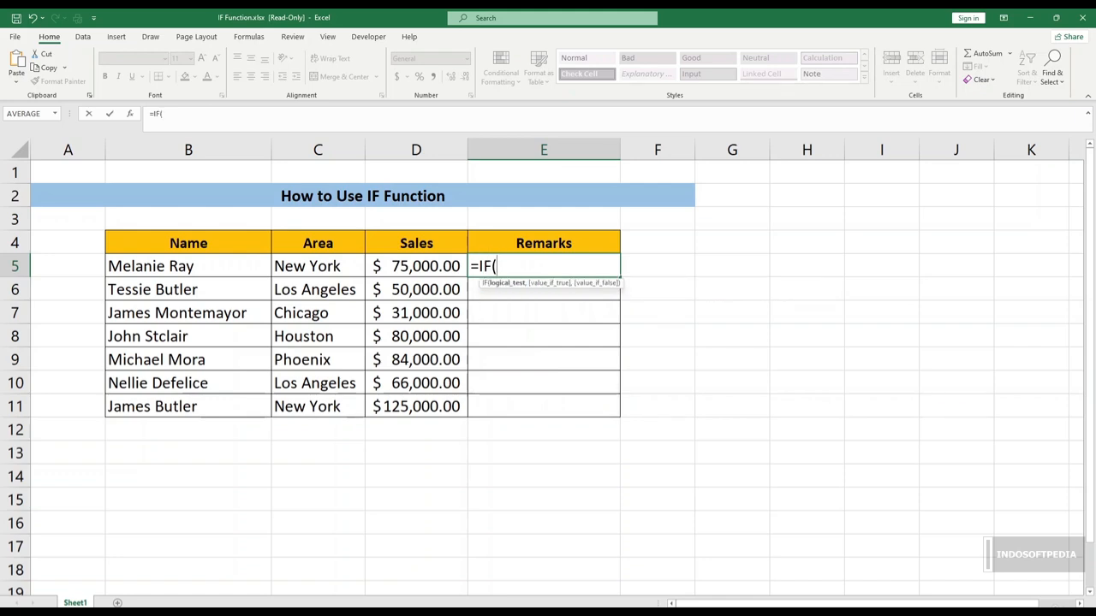
key("Left")
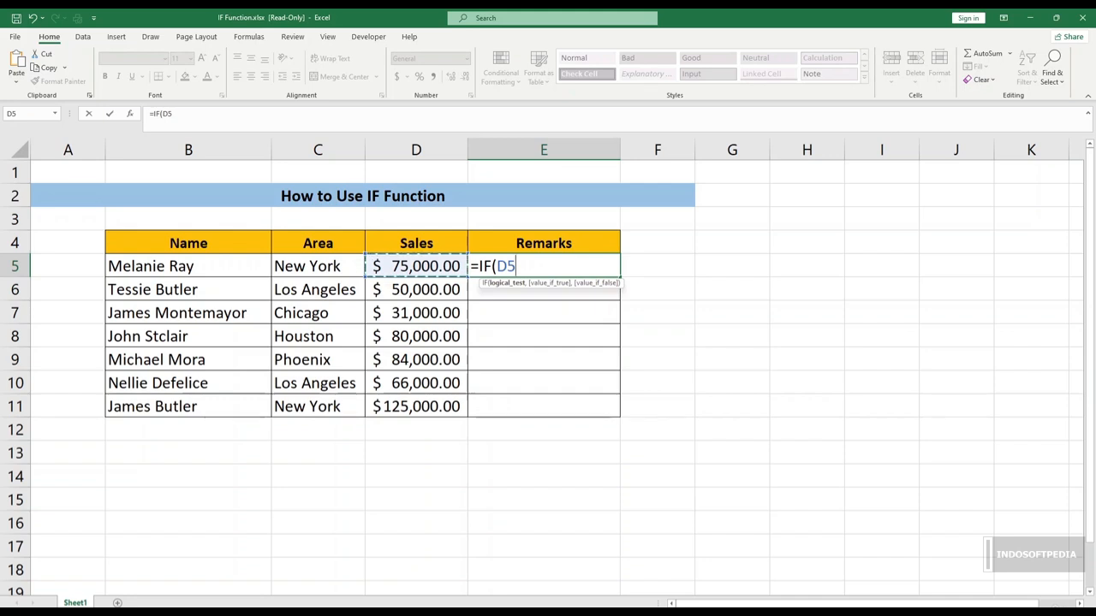
type(">")
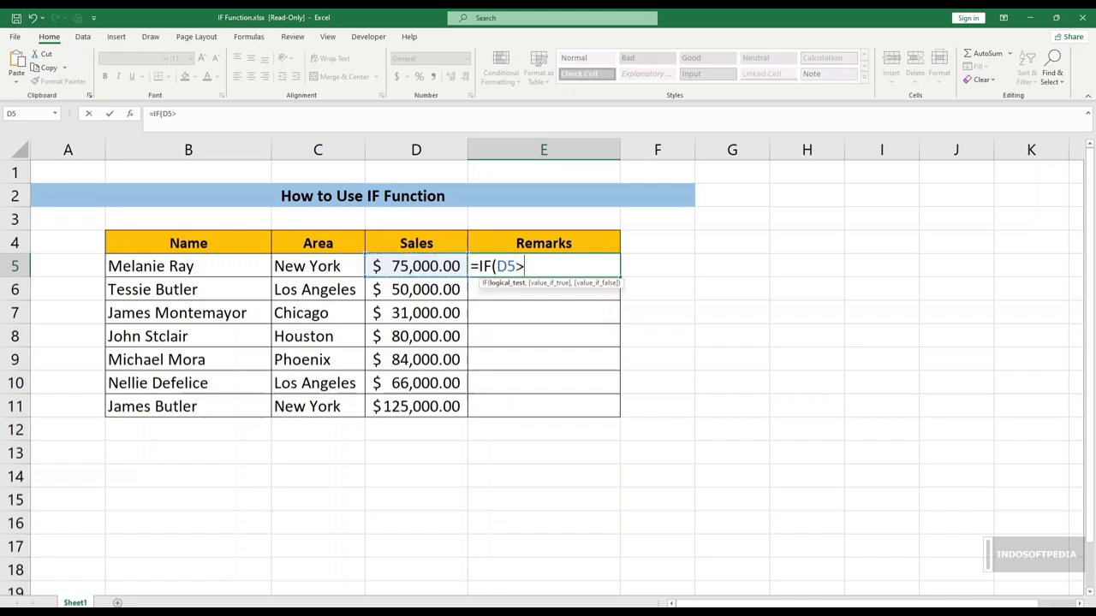
type("=")
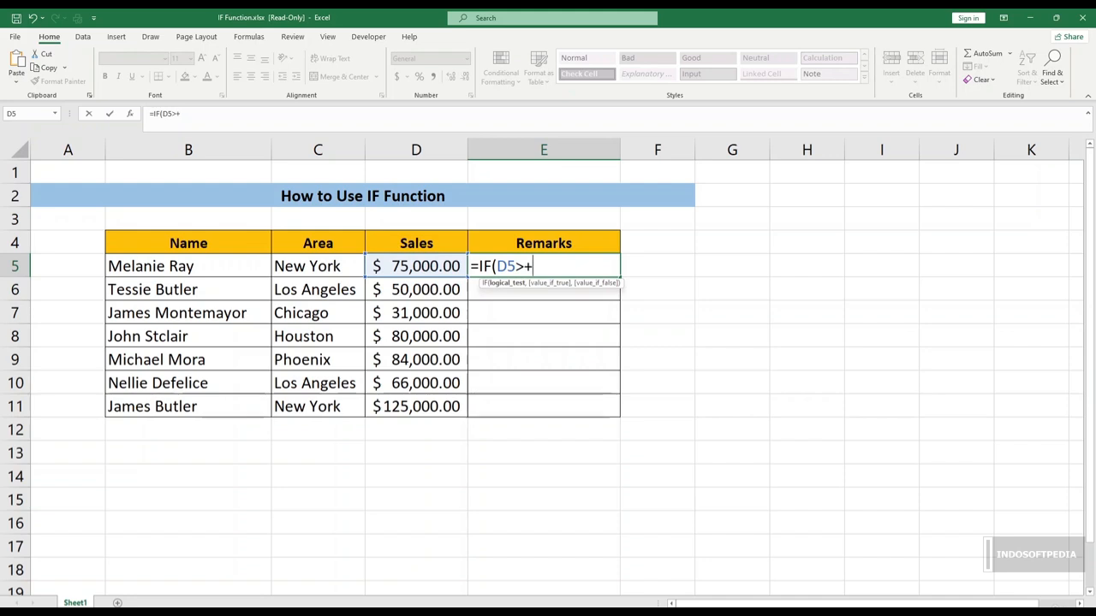
key("BackSpace")
type("=7")
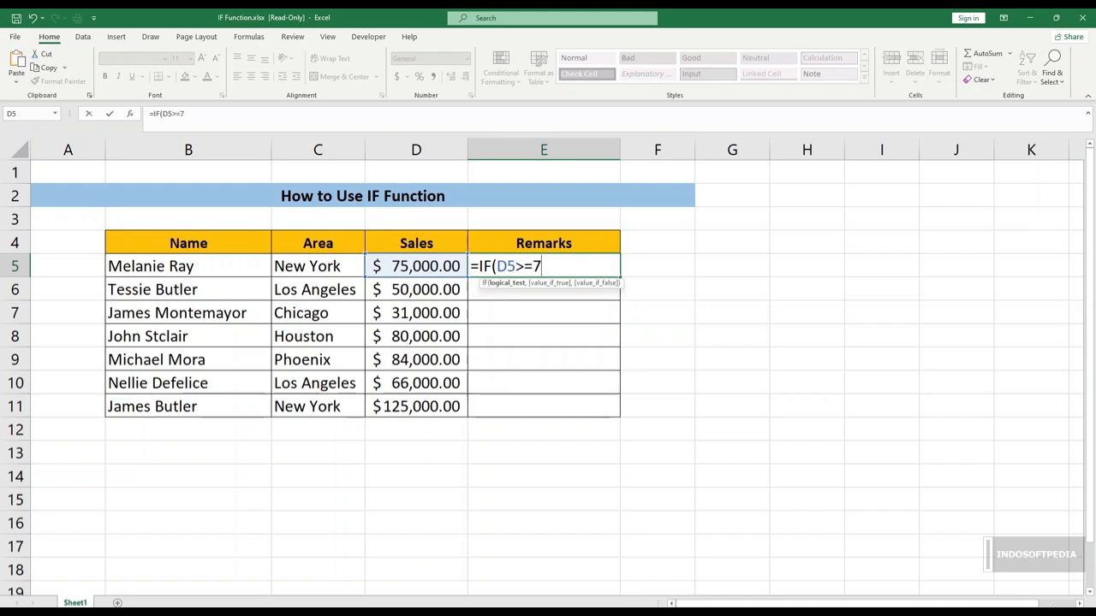
type("000")
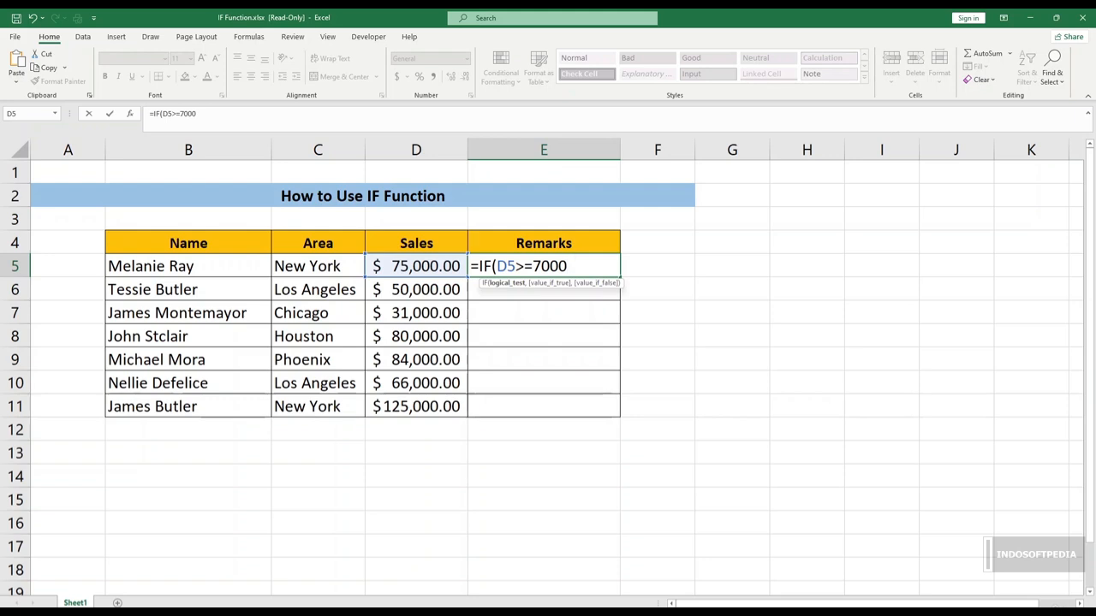
type("0,")
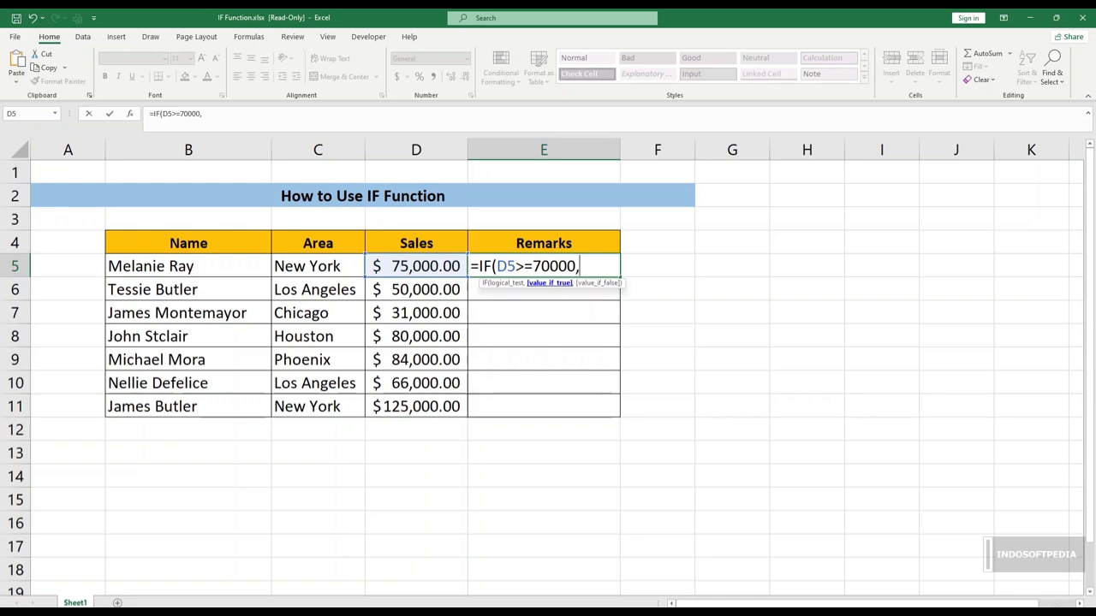
- Complete the E5 formula to return "Get Bonus" if true and "Not Get Bonus" if false
type("\"Get Bonus")
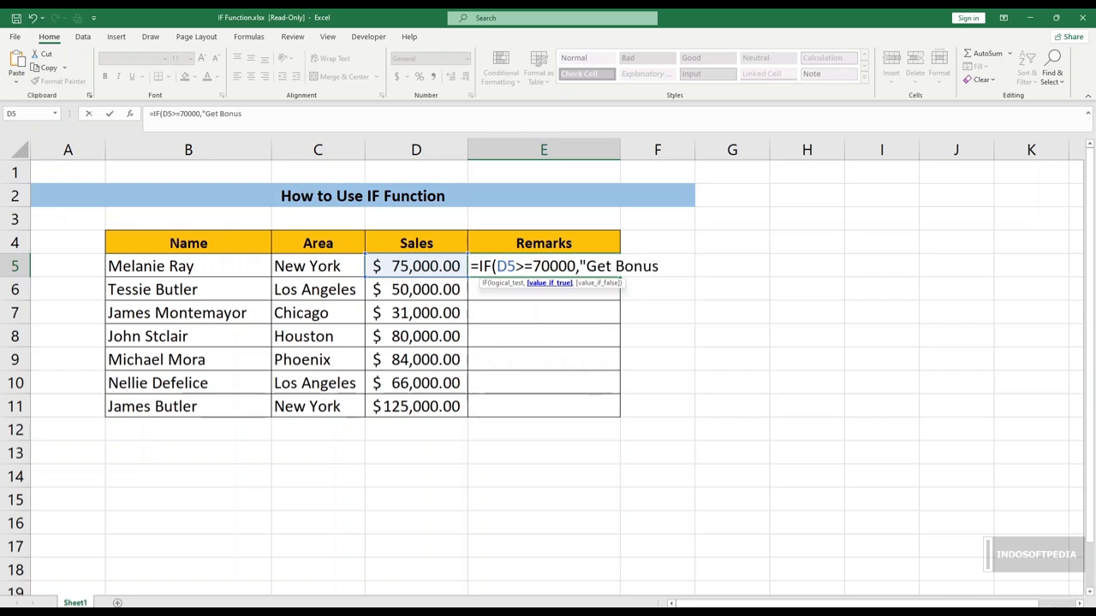
type("\",")
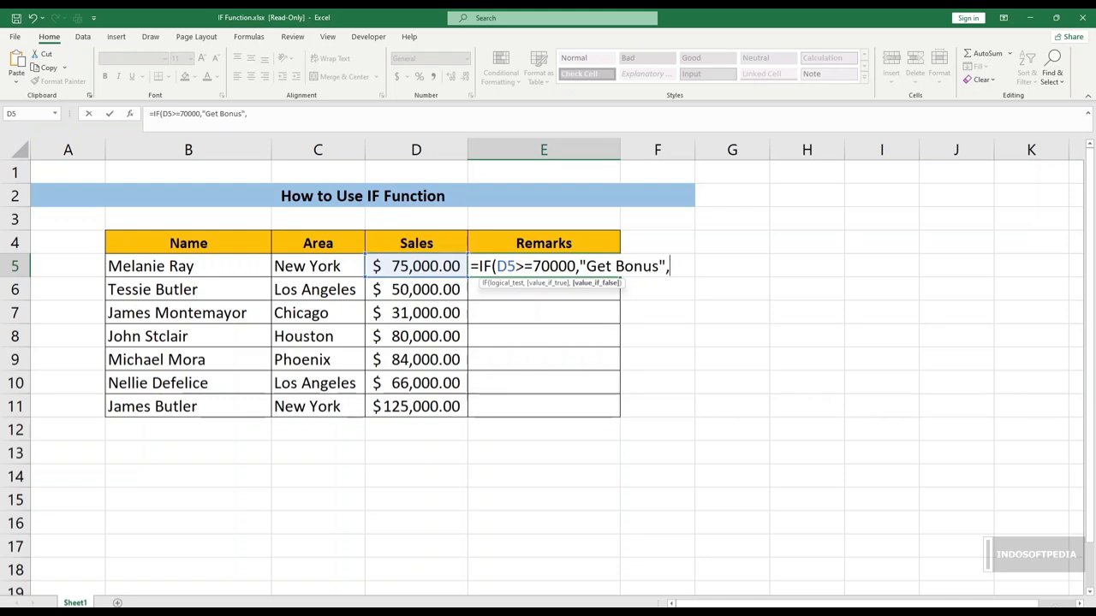
type("\"")
type("Mp")
key("BackSpace")
key("BackSpace")
type("Not Get")
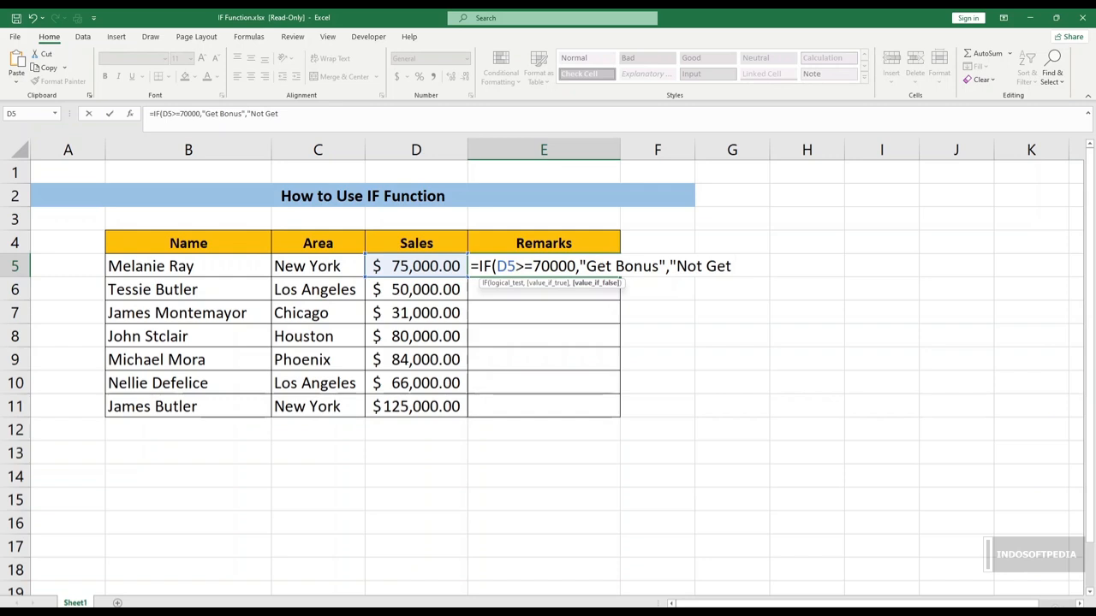
type(" Boun")
key("BackSpace")
key("BackSpace")
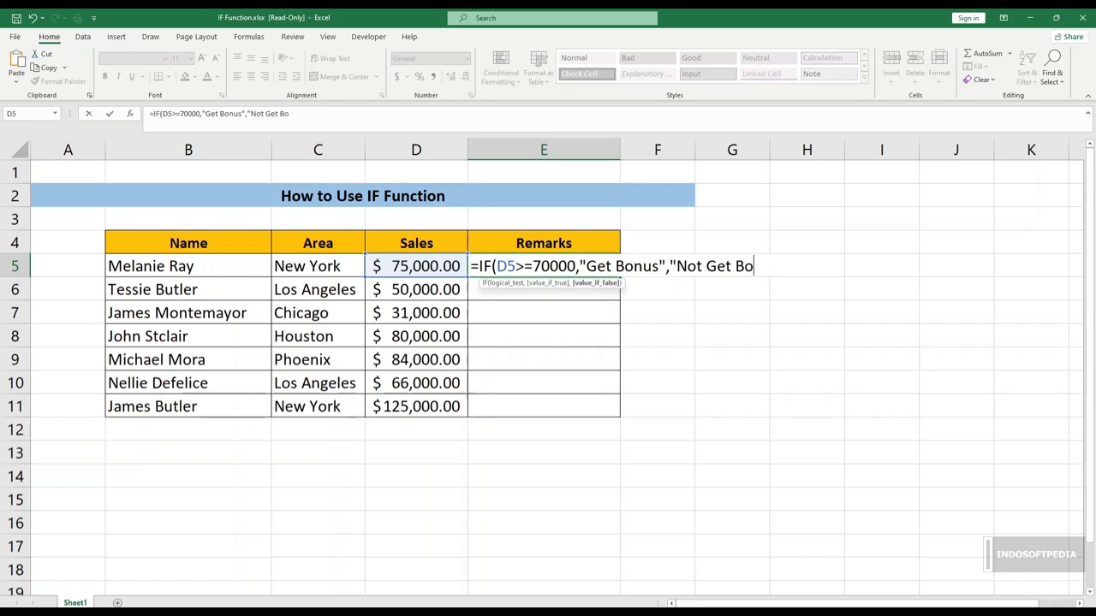
type("nus\"")
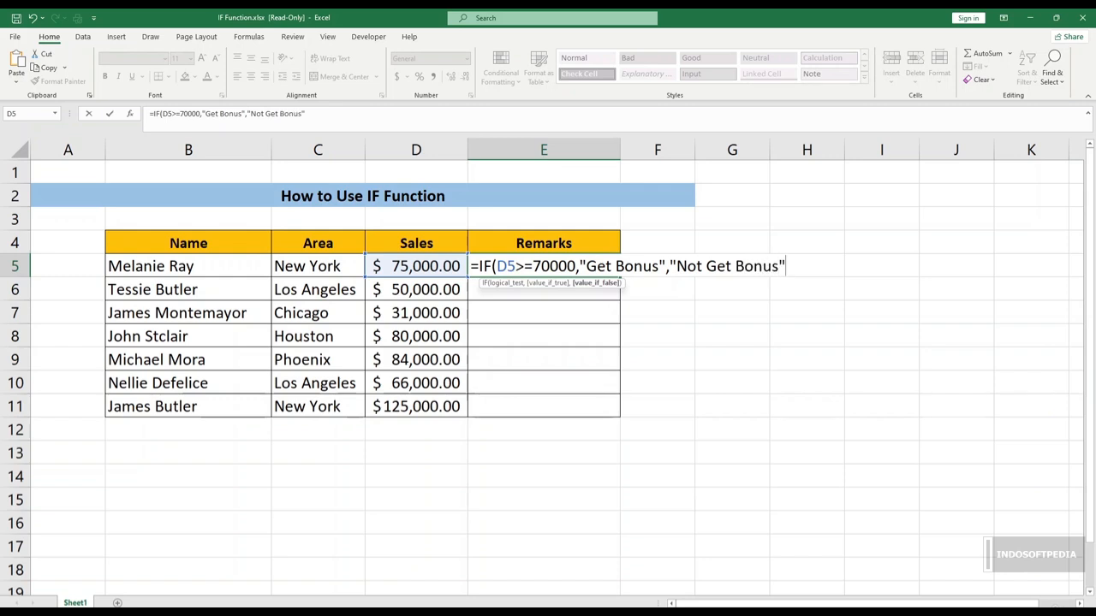
type(")")
key("Return")
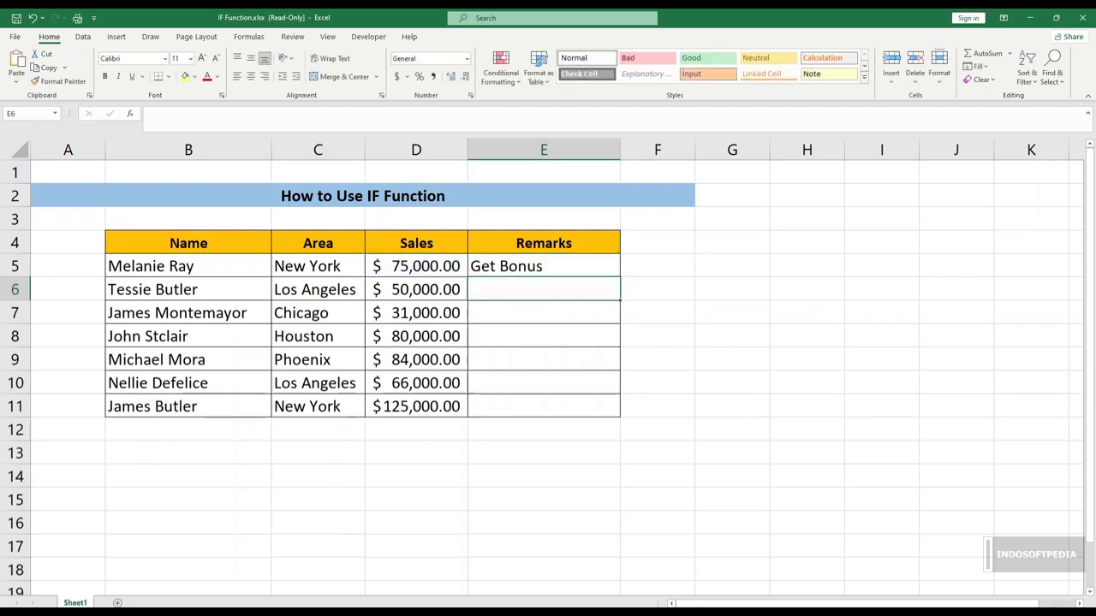
- Copy the E5 formula down through E11 and check the results for rows 6 and 7 against their sales
left_click(544, 266)
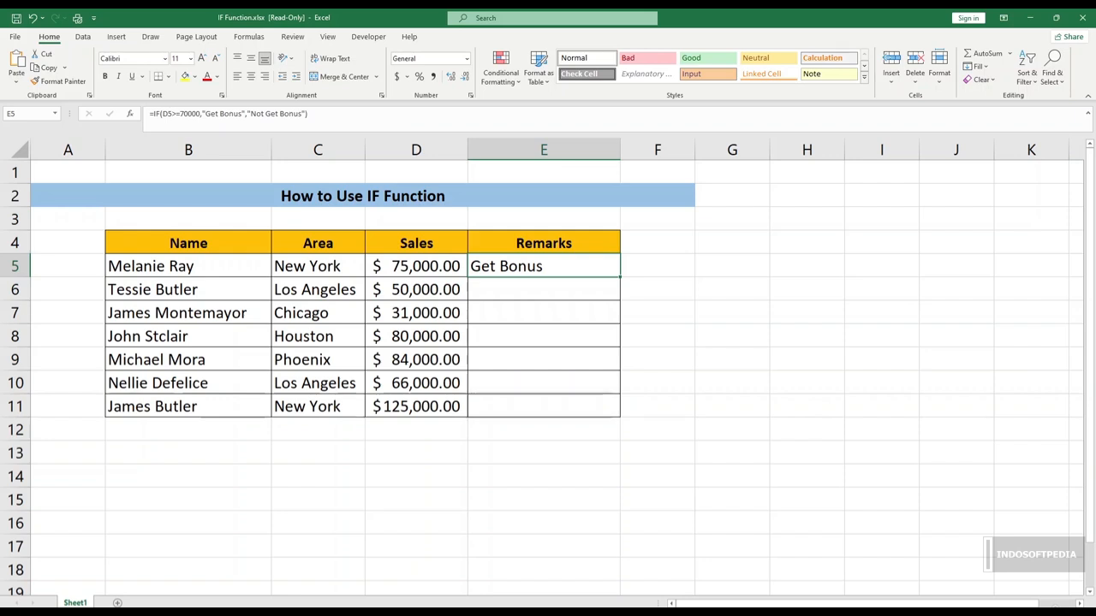
left_click_drag(620, 277, 620, 416)
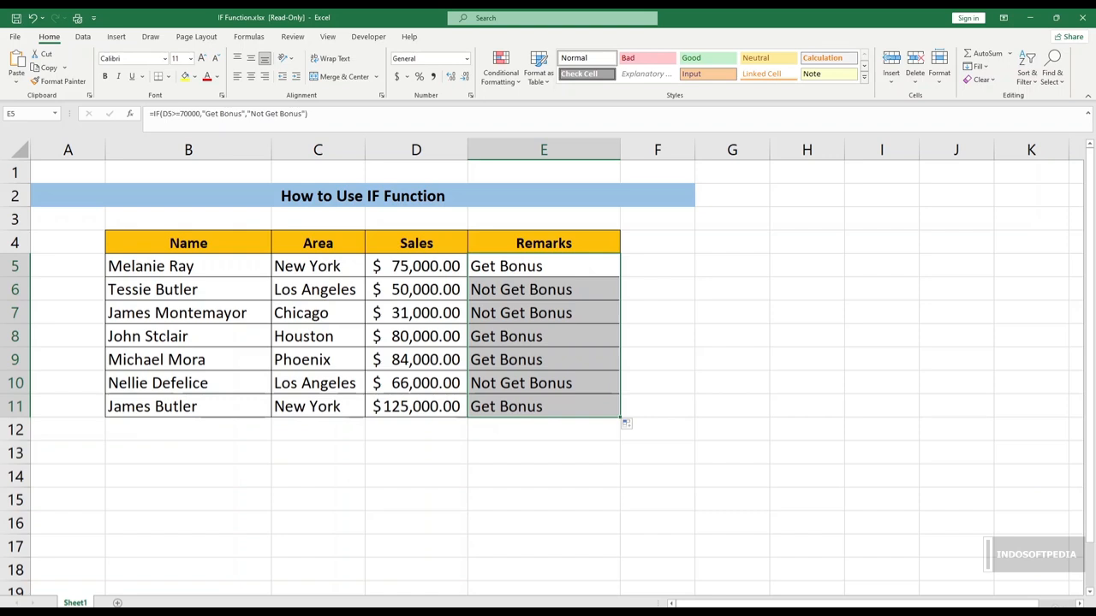
left_click_drag(416, 289, 416, 313)
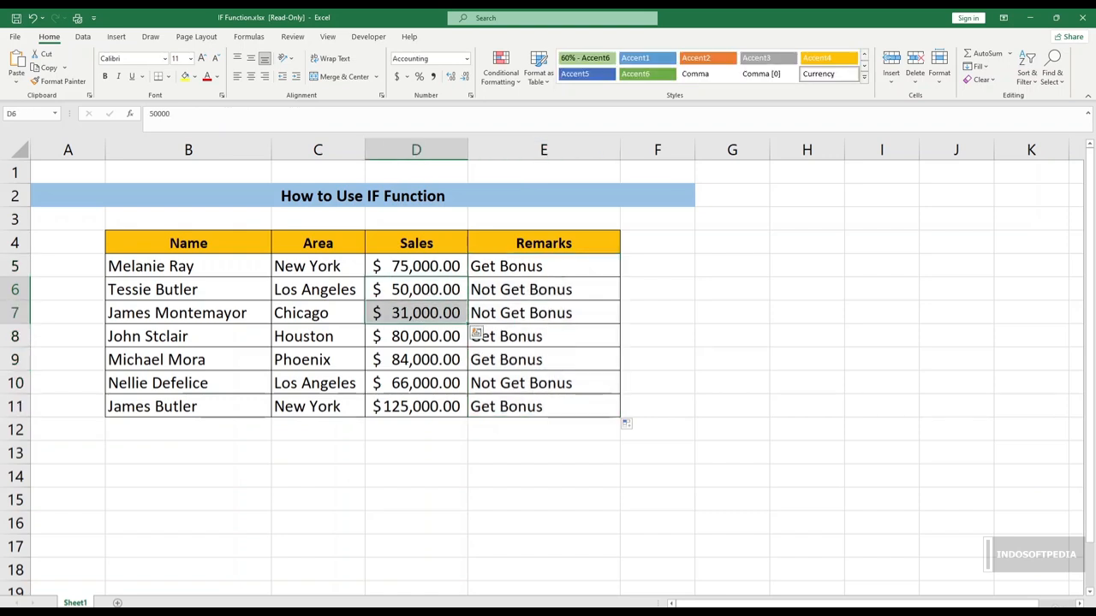
left_click(544, 290)
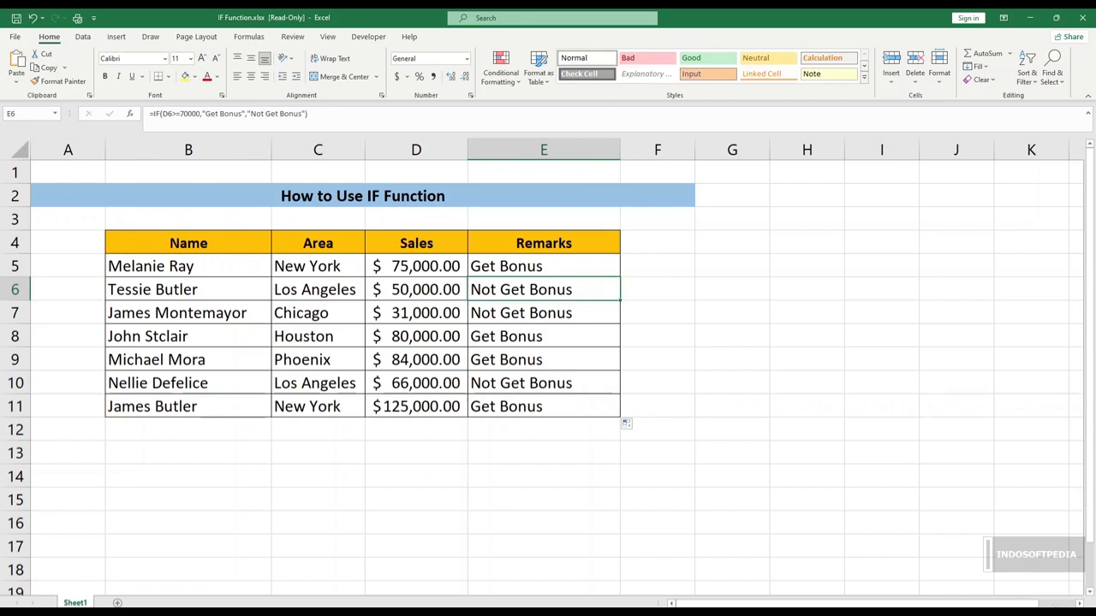
left_click(544, 313)
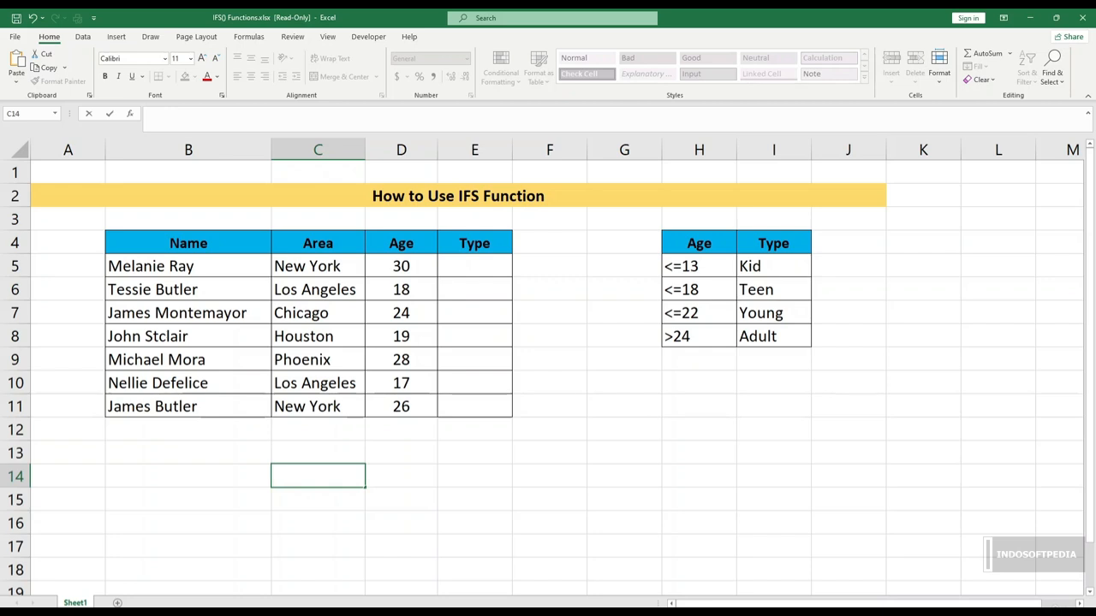
left_click(475, 266)
type("=")
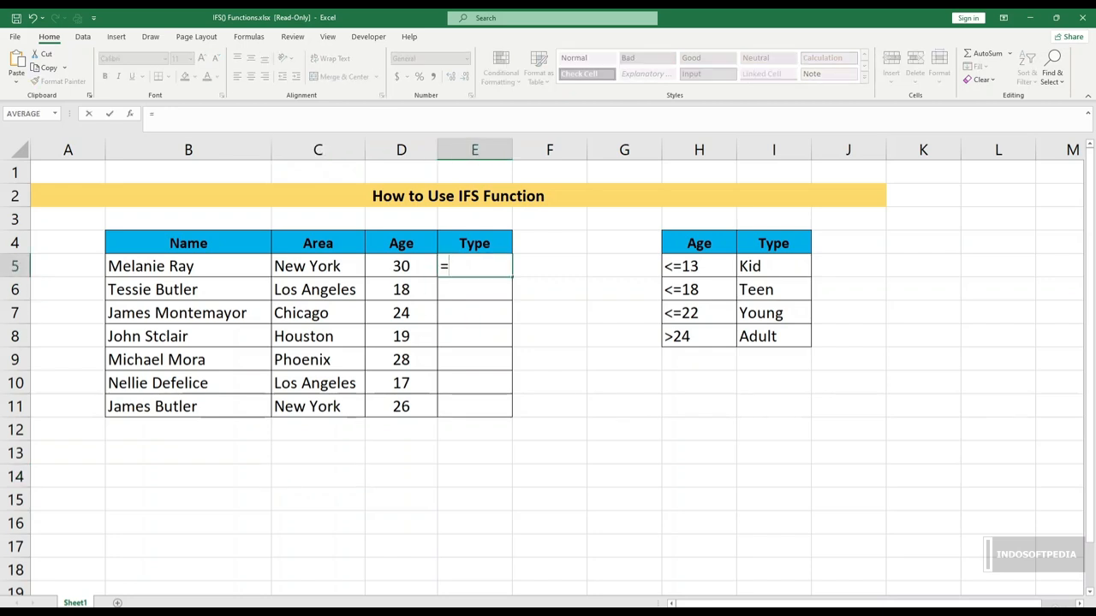
type("ifs")
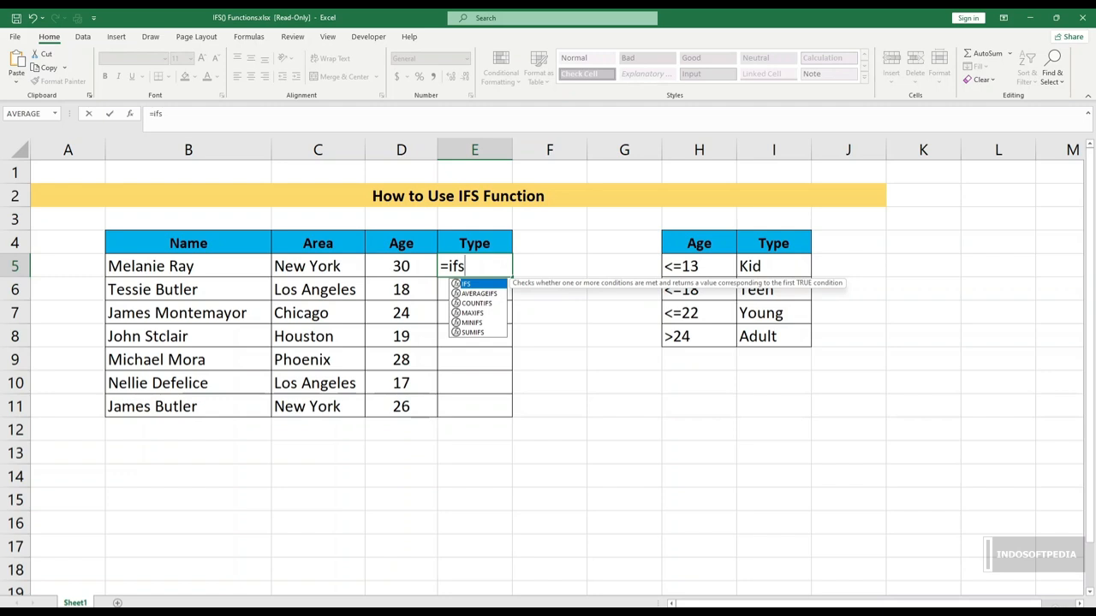
key("Tab")
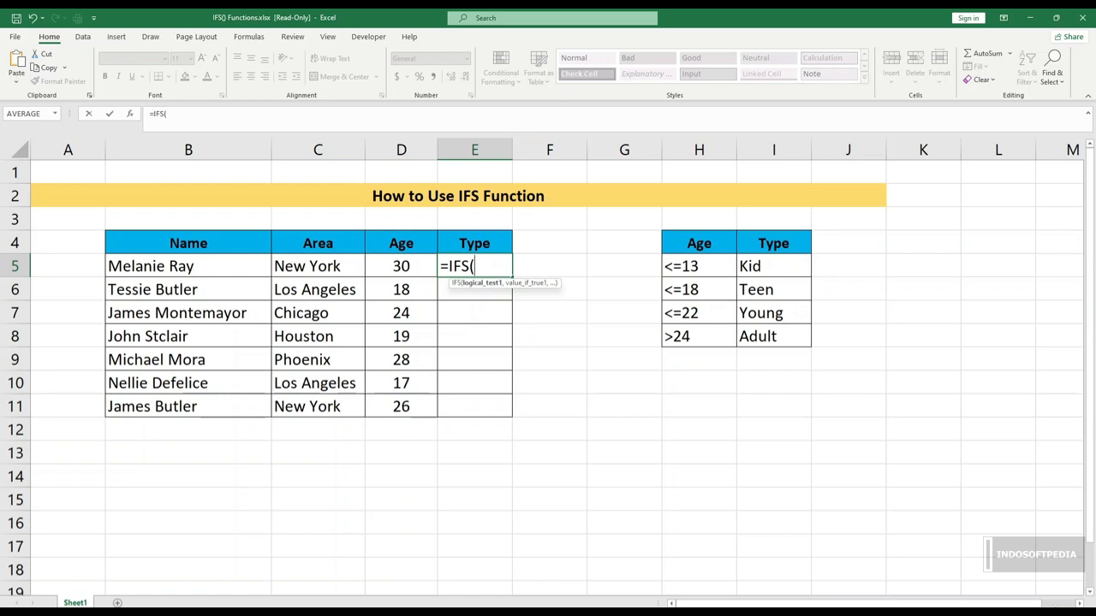
left_click(189, 244)
key("BackSpace")
key("BackSpace")
key("BackSpace")
key("BackSpace")
key("BackSpace")
key("BackSpace")
key("BackSpace")
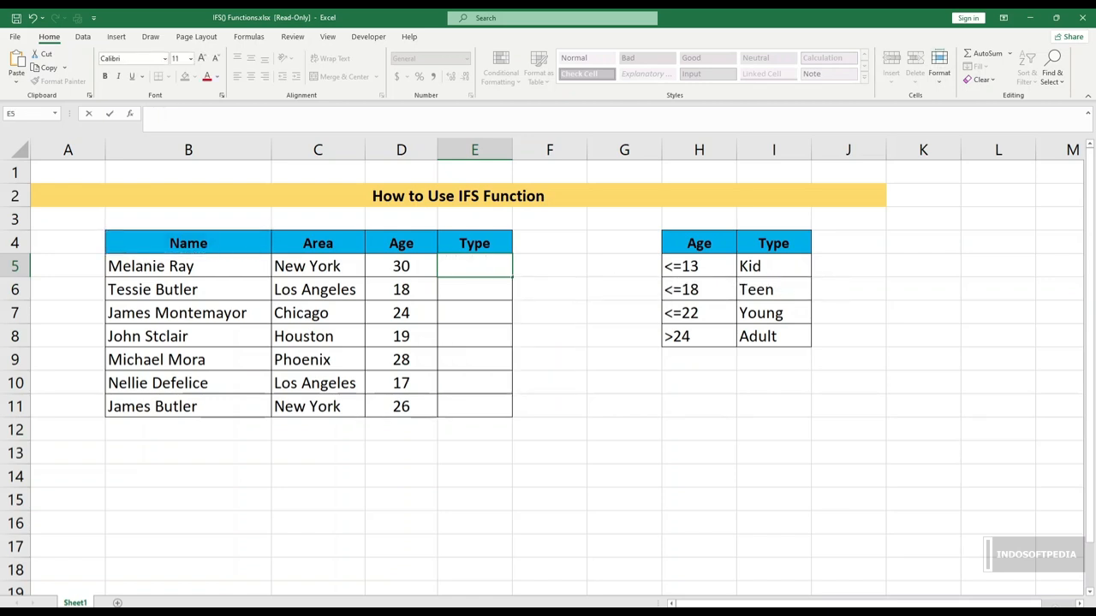
- Review the Name, Area and Age data, the empty Type cells and the type categories in I5:I8
left_click_drag(189, 243, 403, 408)
left_click(474, 266)
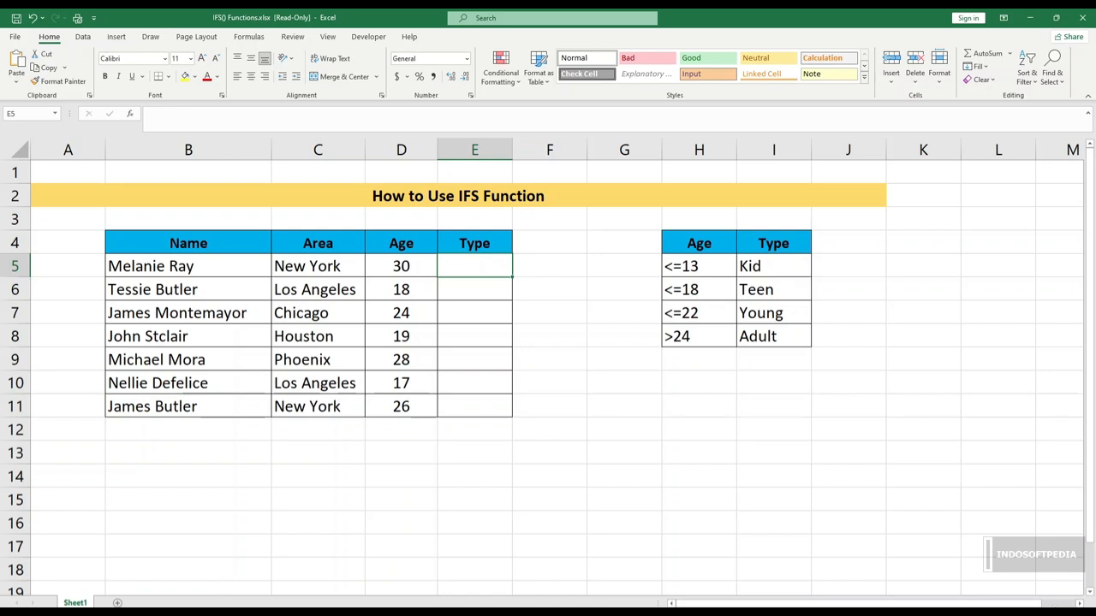
left_click_drag(774, 267, 773, 338)
left_click(474, 290)
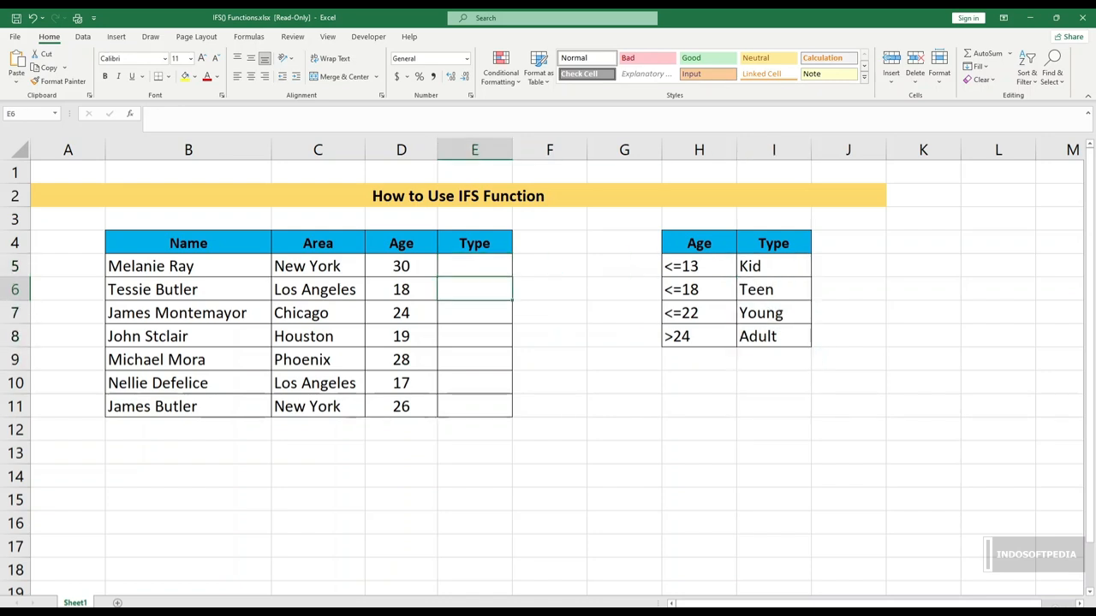
- Review the empty Type cells E5:E11 and the age limits in the criteria table's Age column
left_click_drag(474, 266, 475, 407)
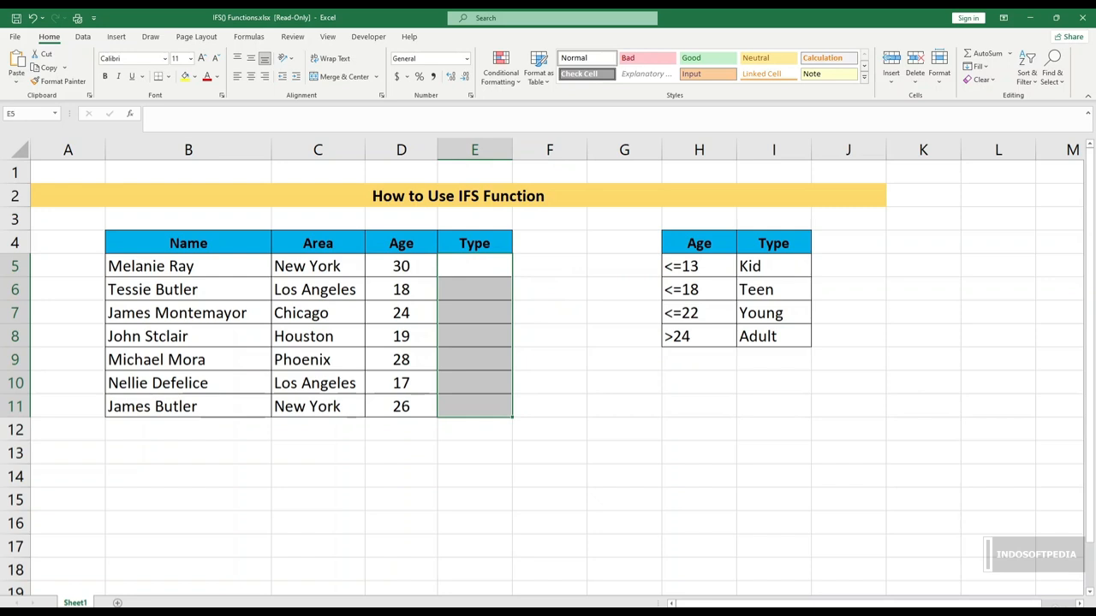
left_click(475, 290)
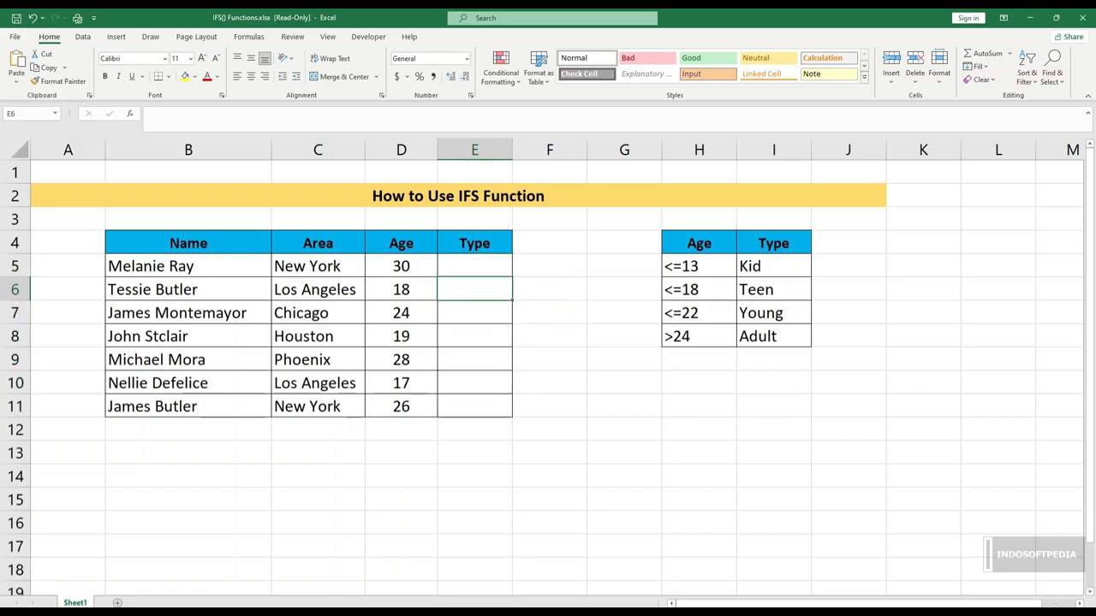
left_click_drag(698, 243, 698, 313)
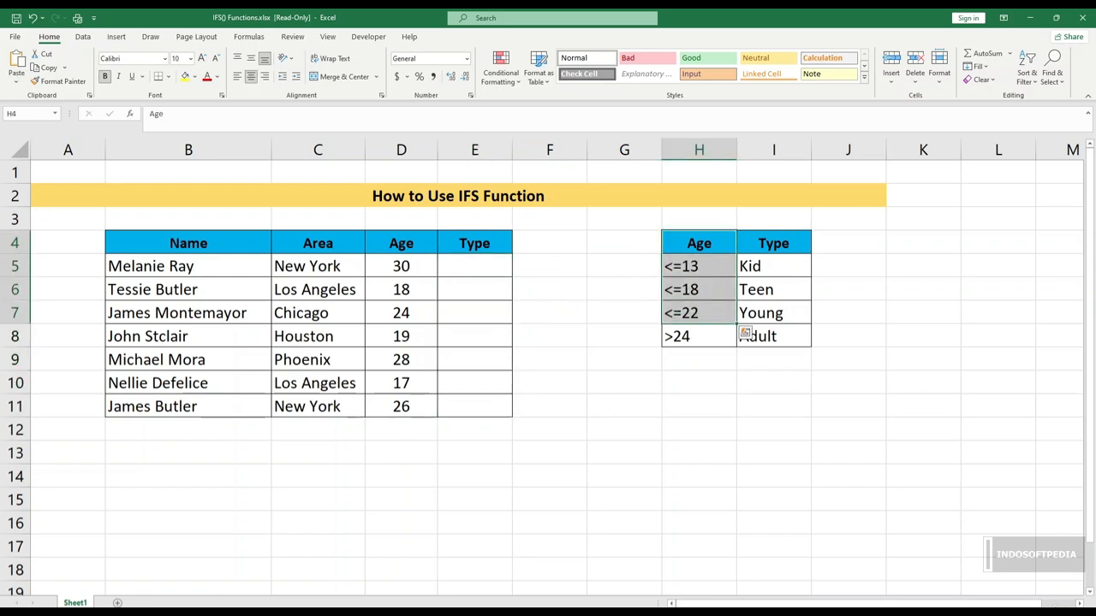
- Begin an IFS formula in the first Type cell, E5, with the test D5<=13 returning "Kid"
left_click(474, 266)
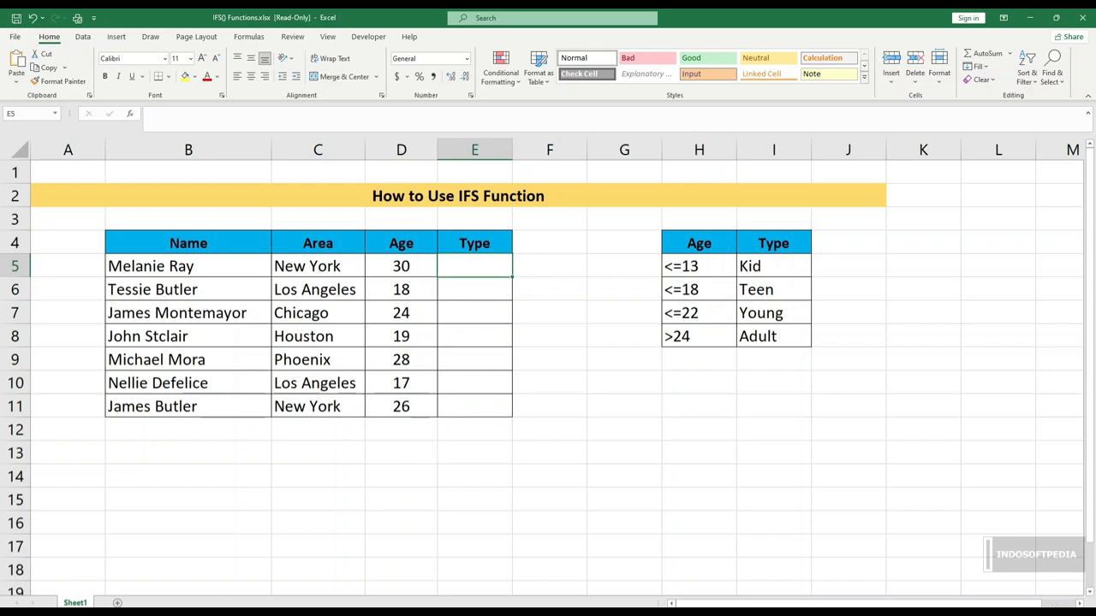
type("=")
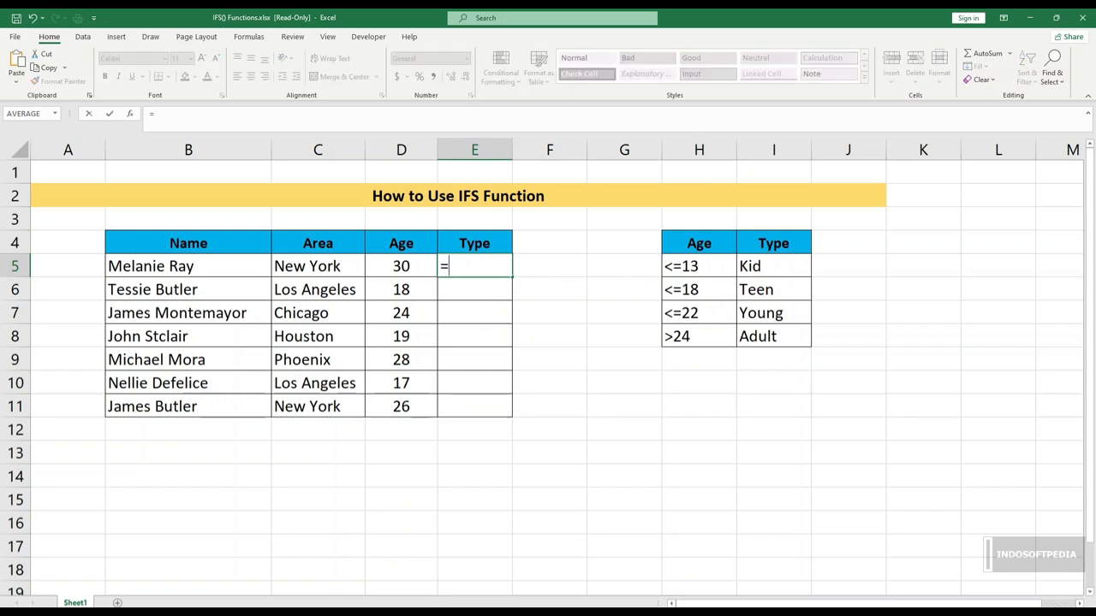
type("ids")
key("BackSpace")
key("BackSpace")
type("fs")
key("Tab")
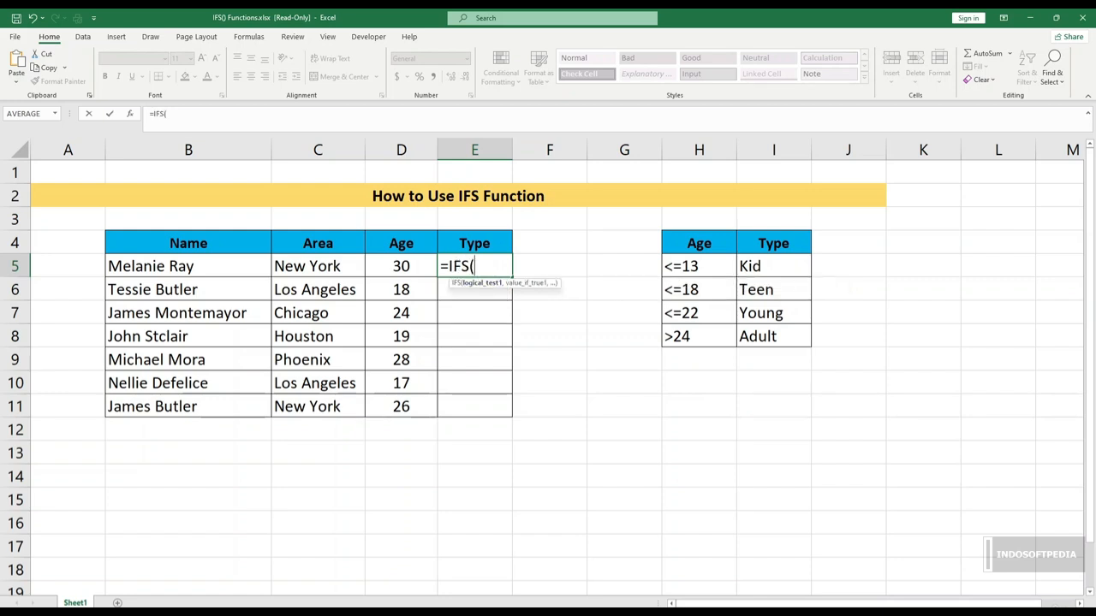
left_click(401, 267)
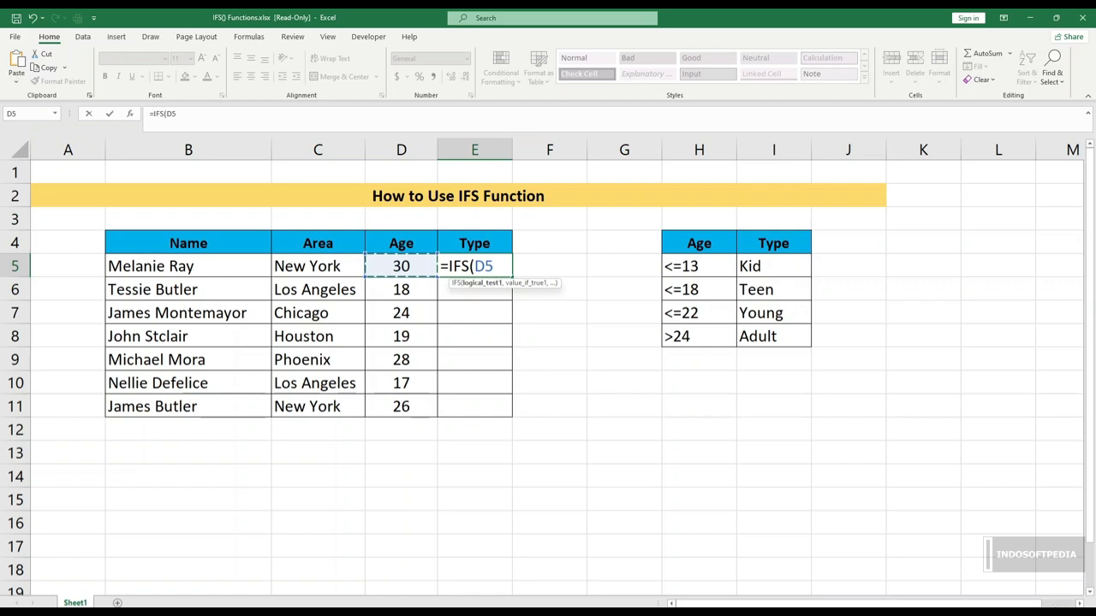
type("<=13")
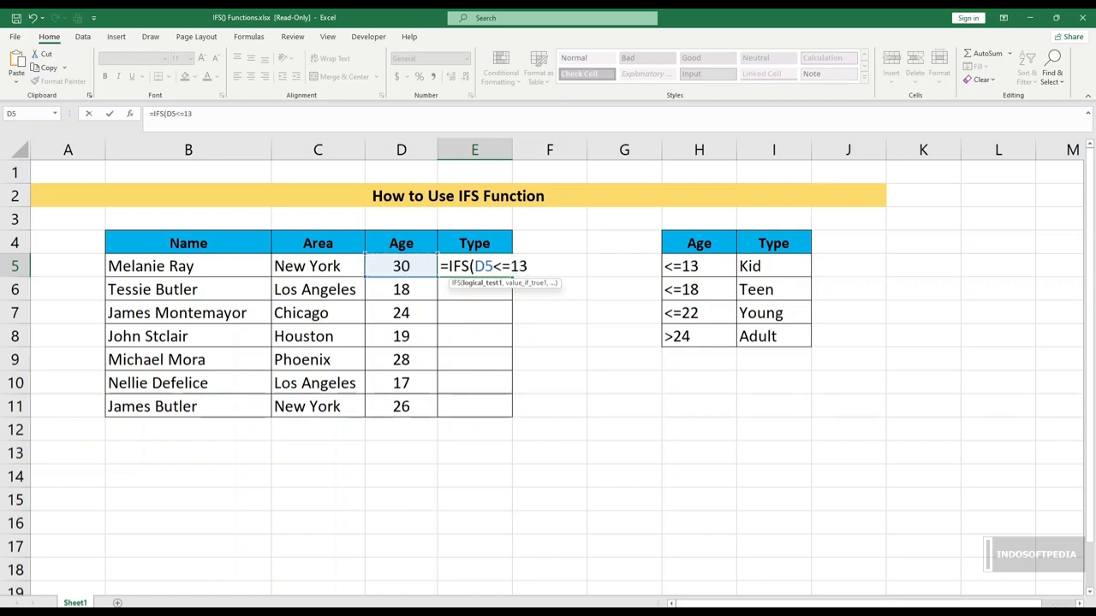
type(",\"")
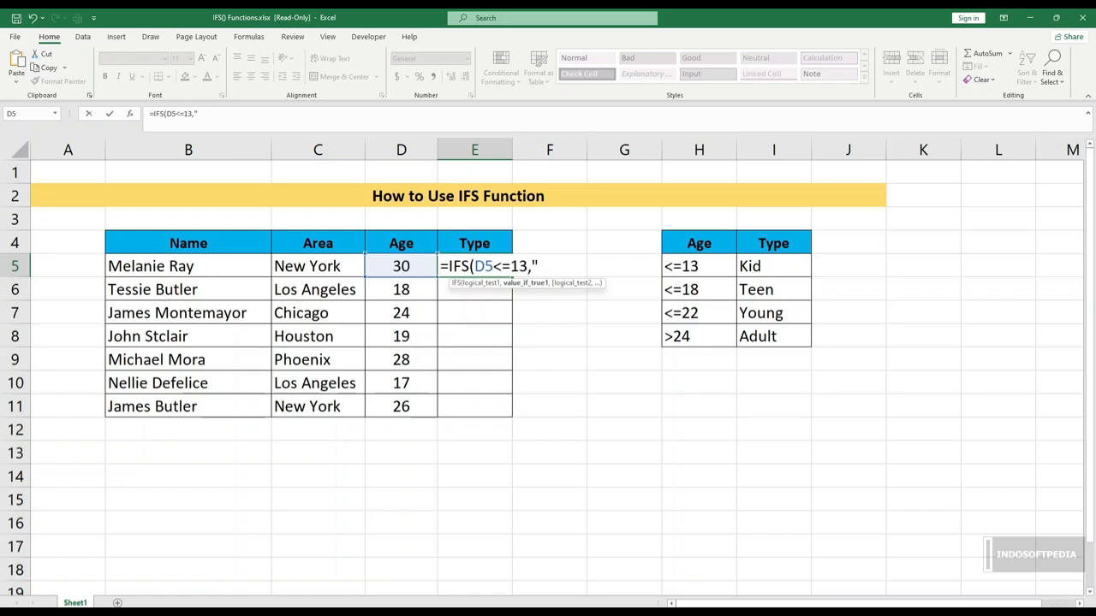
type("Kid\",")
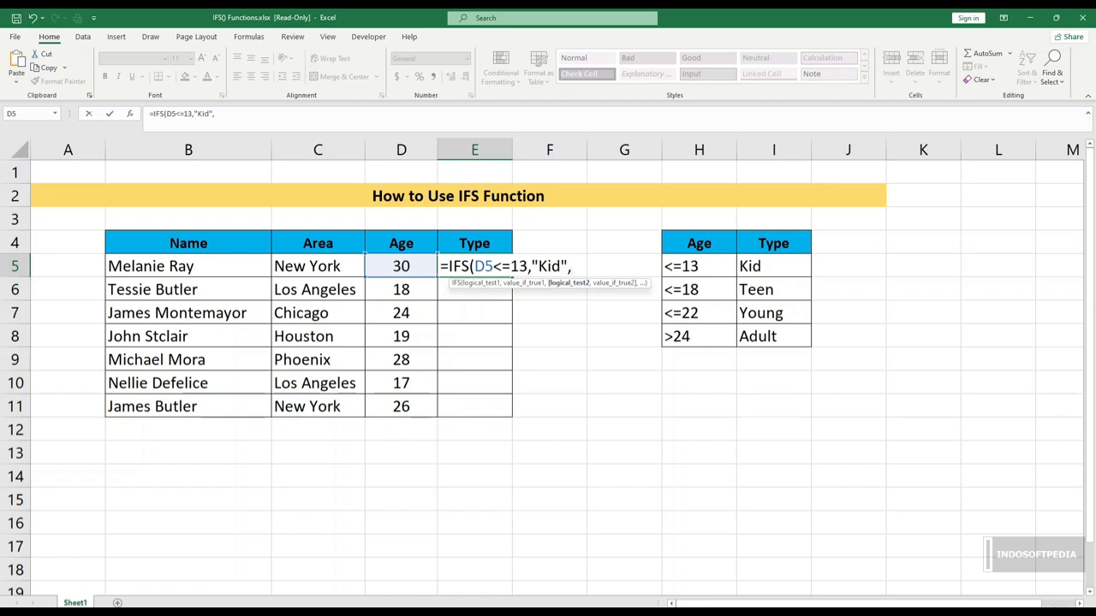
- Add a second condition to the E5 IFS formula, D5<=18, returning "Teen"
left_click(400, 266)
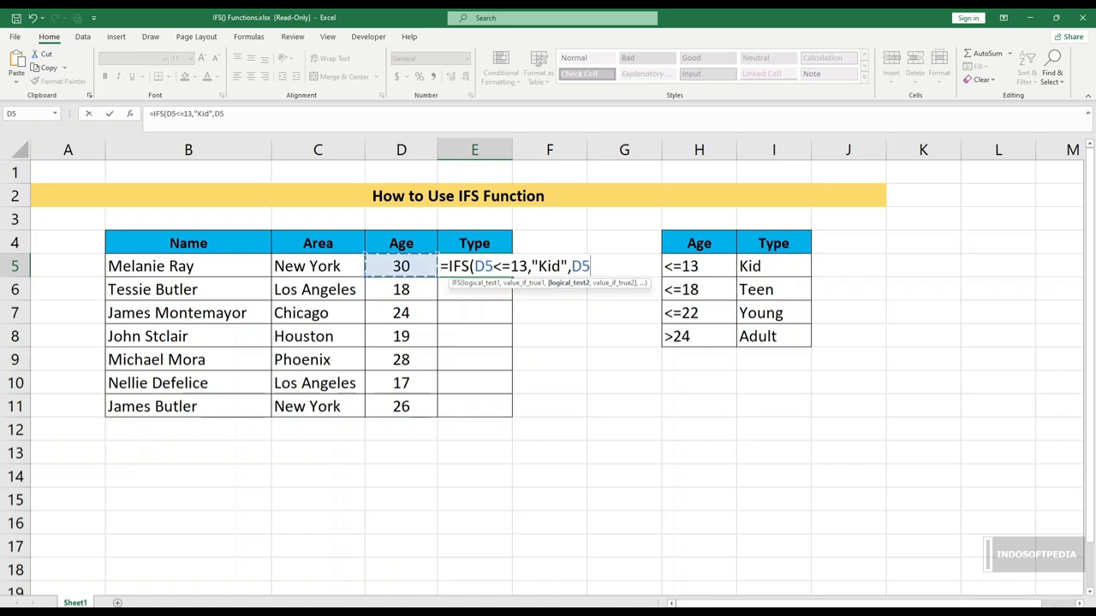
type("<=")
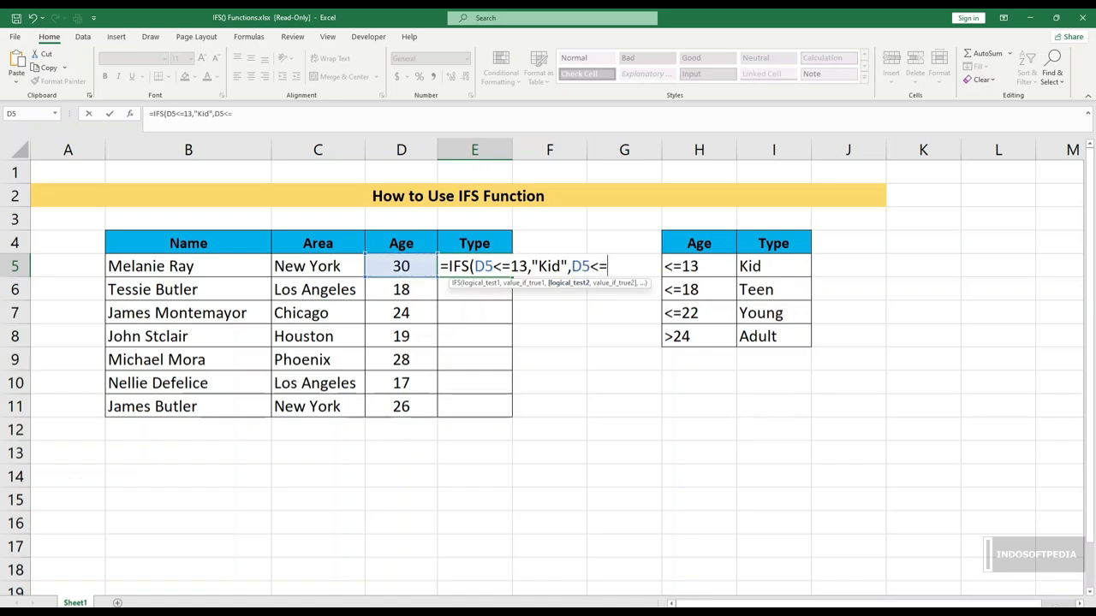
type("18")
type(",\"")
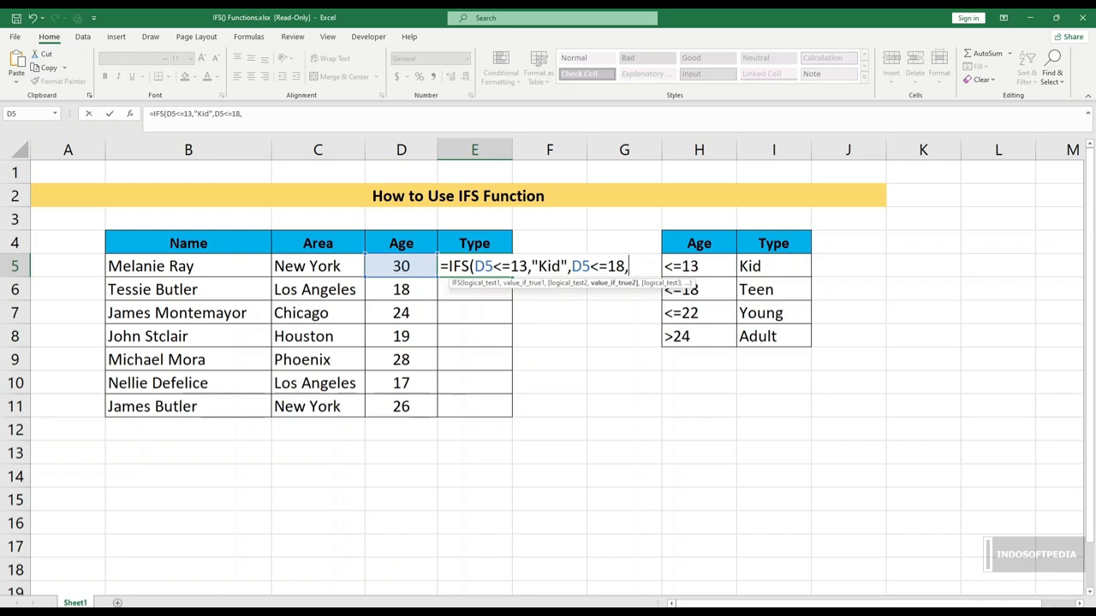
type("Teen")
type("\",")
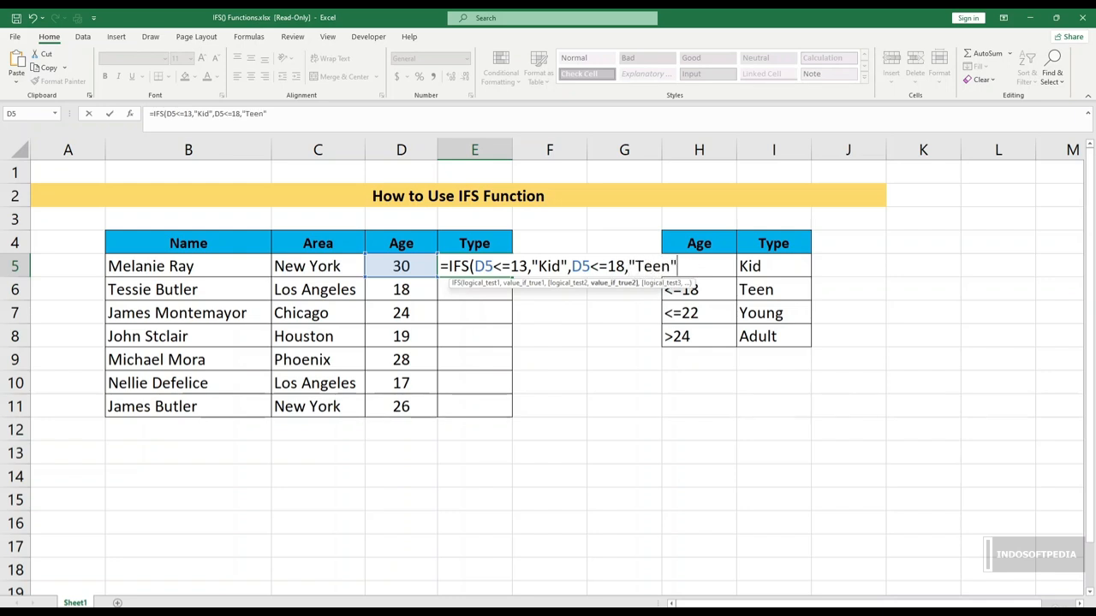
- Add a third condition to the E5 IFS formula, D5<=22, returning "Young"
key("Left")
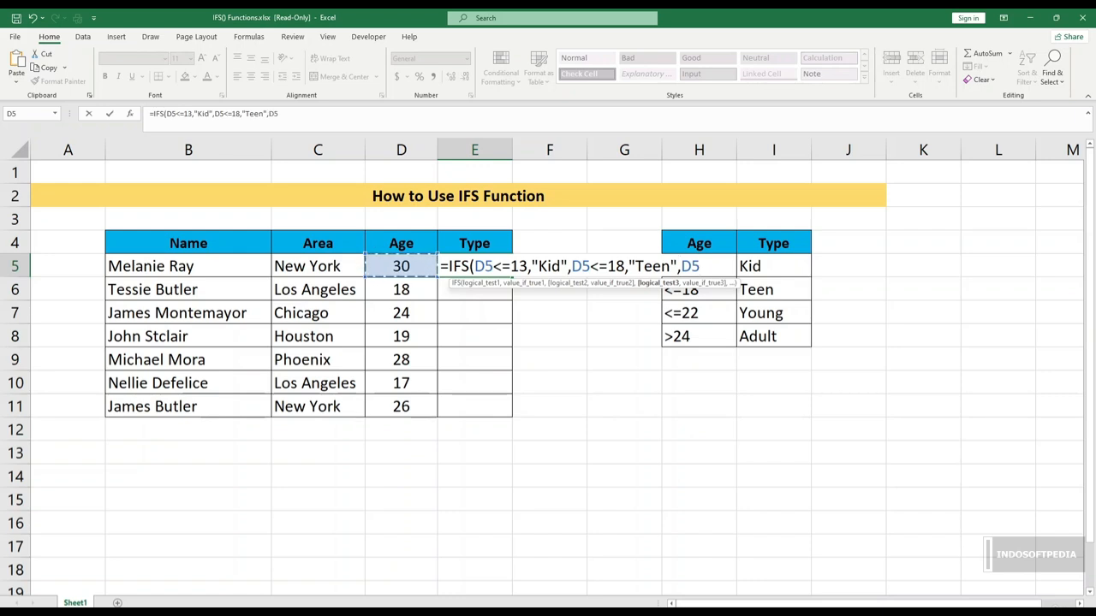
type("<=22,\"")
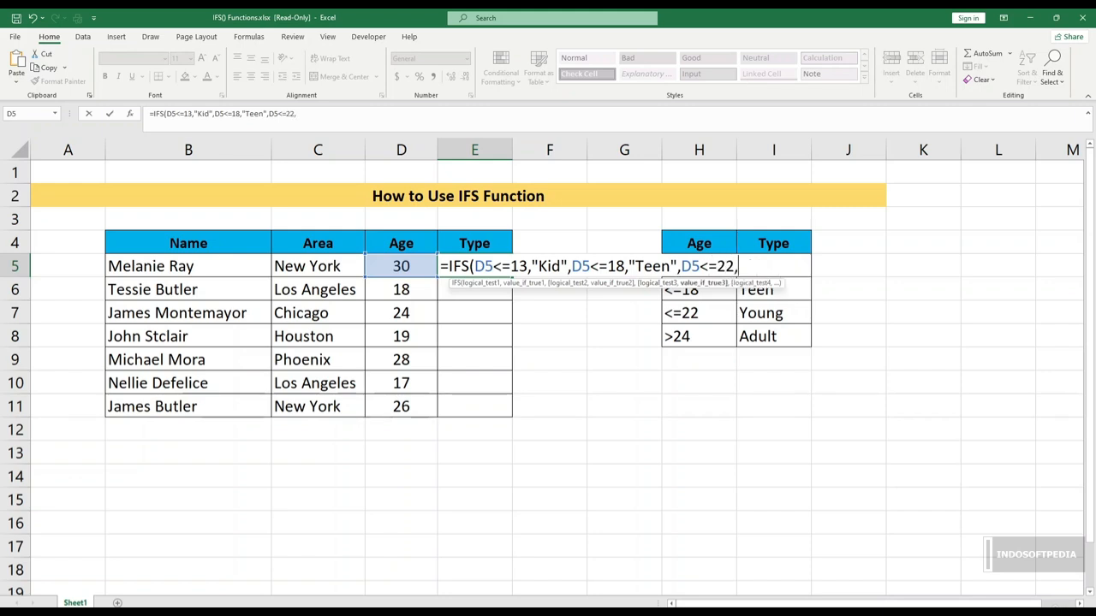
type("You")
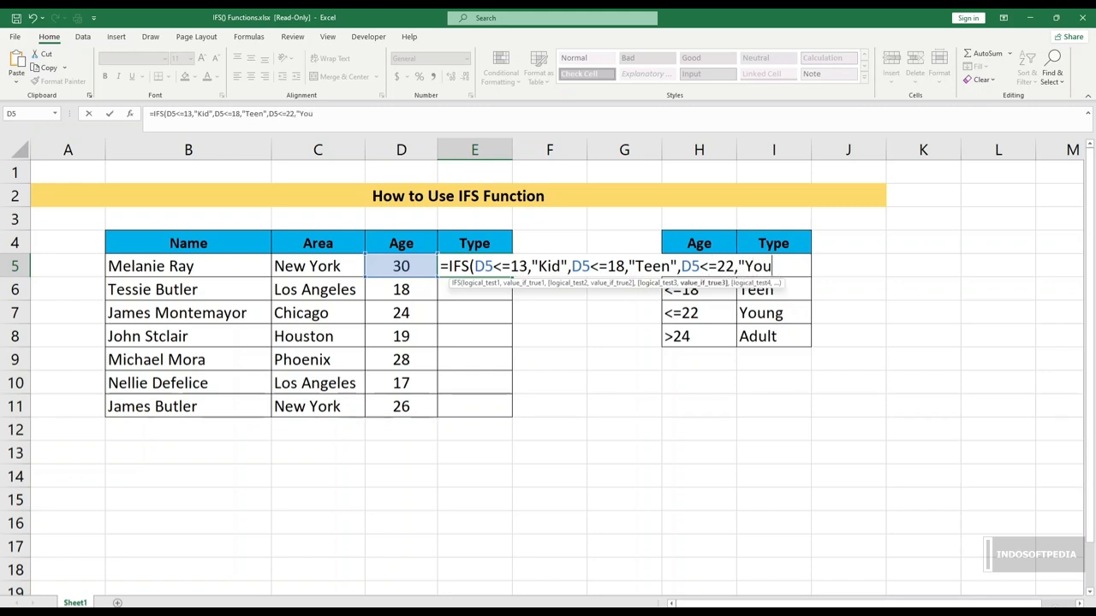
type("ng\",")
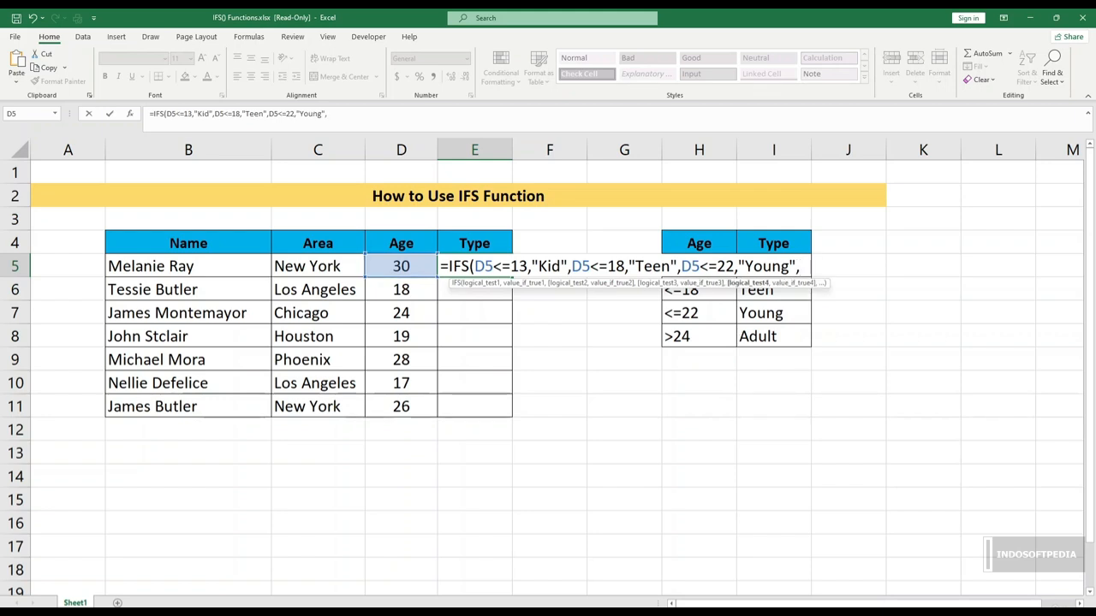
- Complete the E5 IFS formula with a fourth condition, D5>24, returning "Adult"
left_click(401, 267)
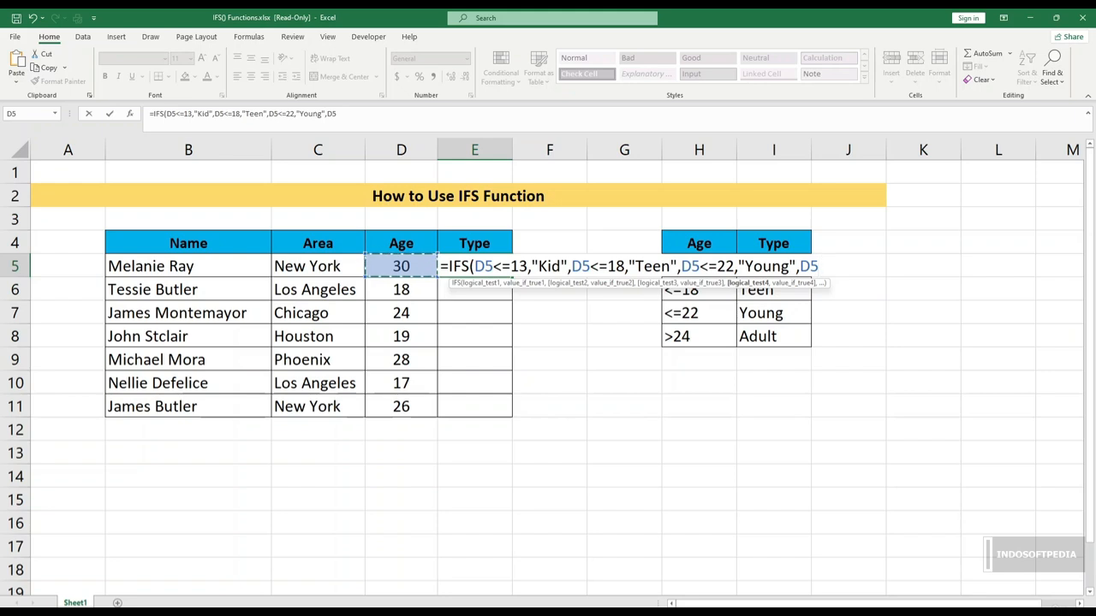
type(".")
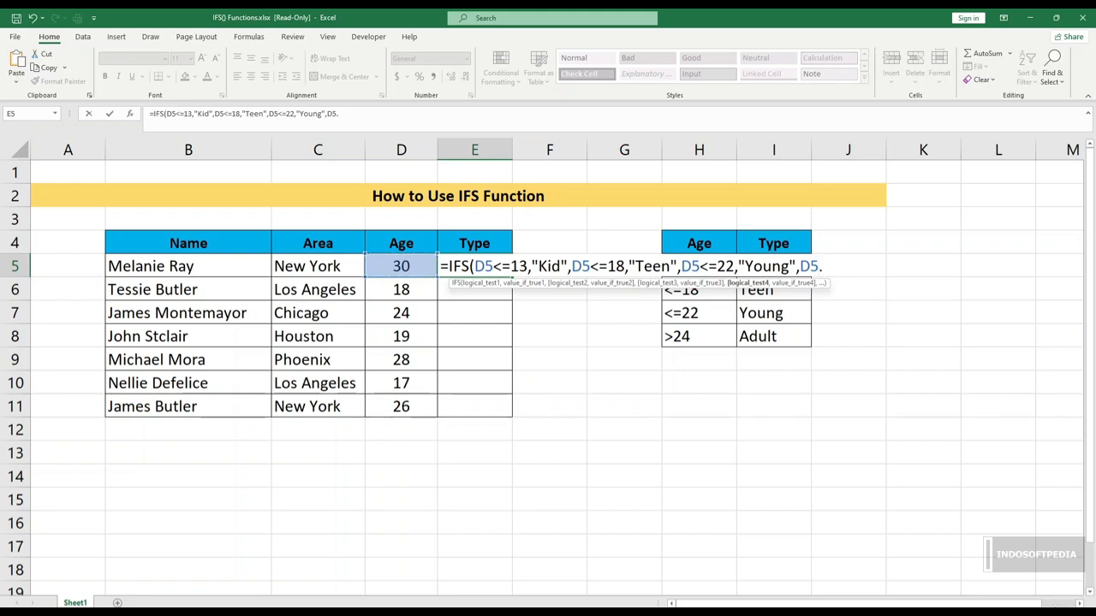
type("24")
key("BackSpace")
key("BackSpace")
key("BackSpace")
type(">24,\"")
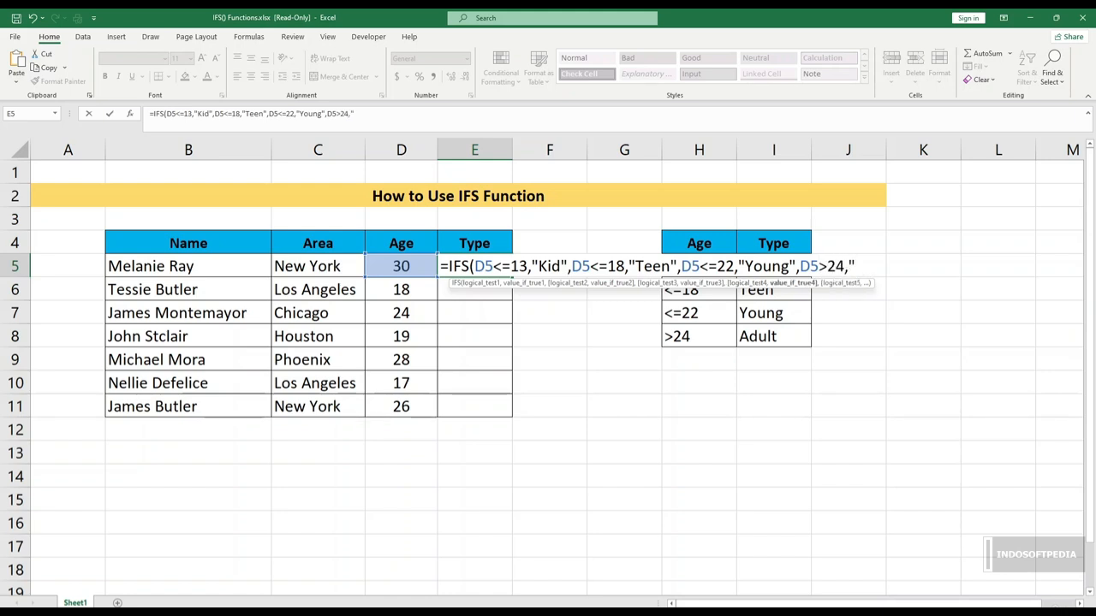
type("Adult\")")
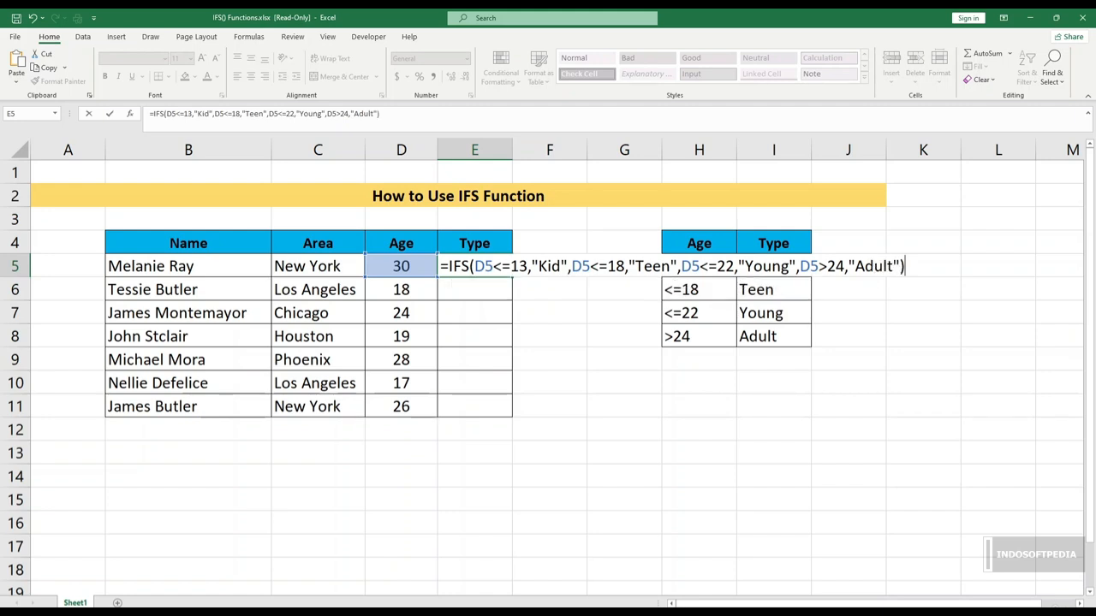
key("Return")
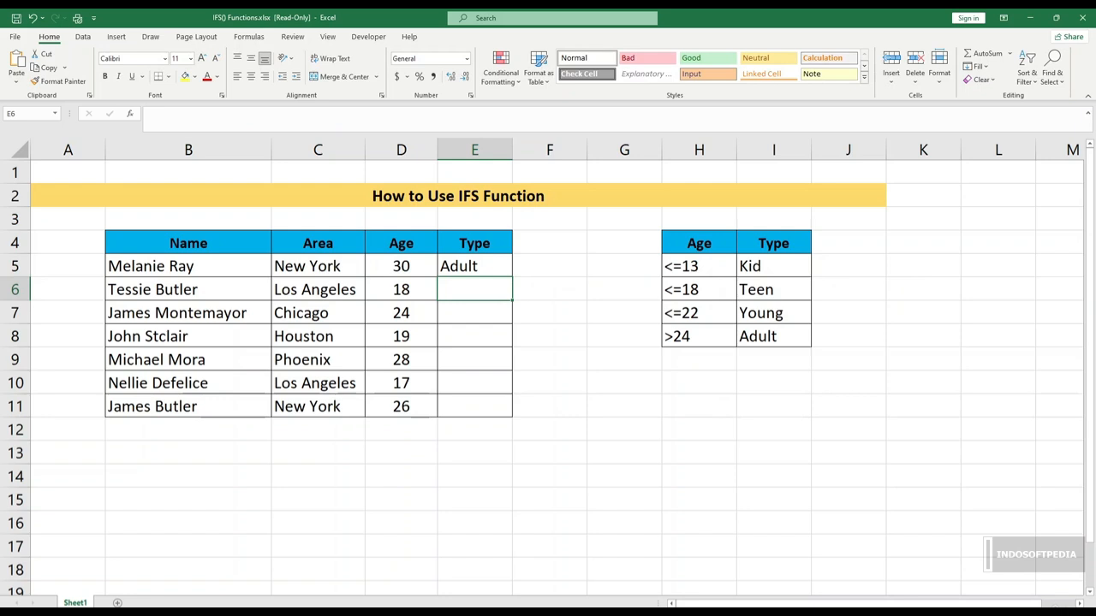
- Check the E5 formula against the age in D5 and copy it down through E11
left_click(474, 266)
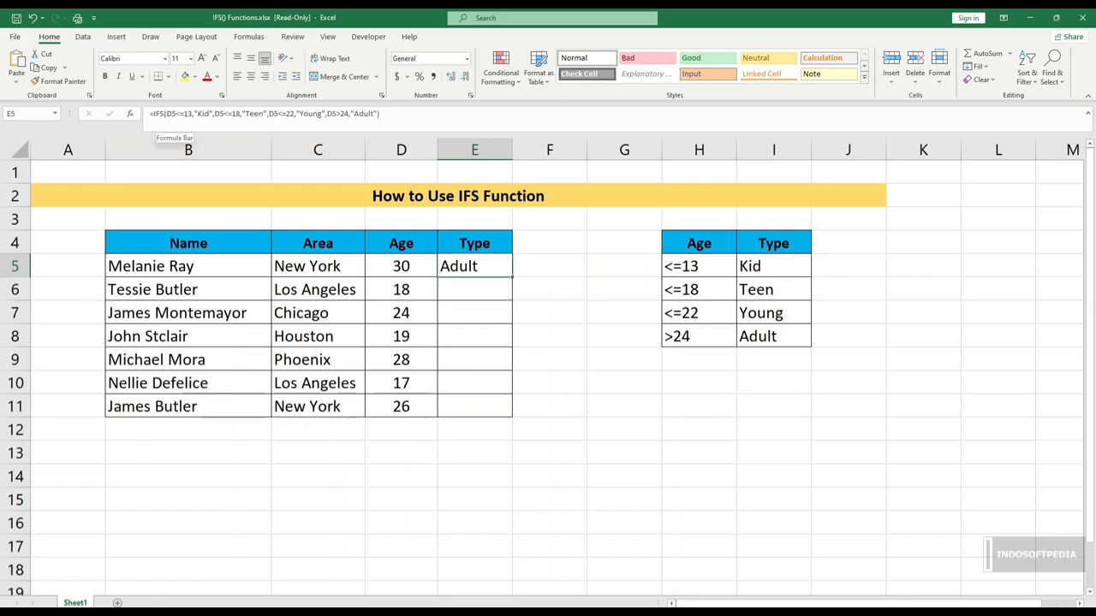
left_click(401, 266)
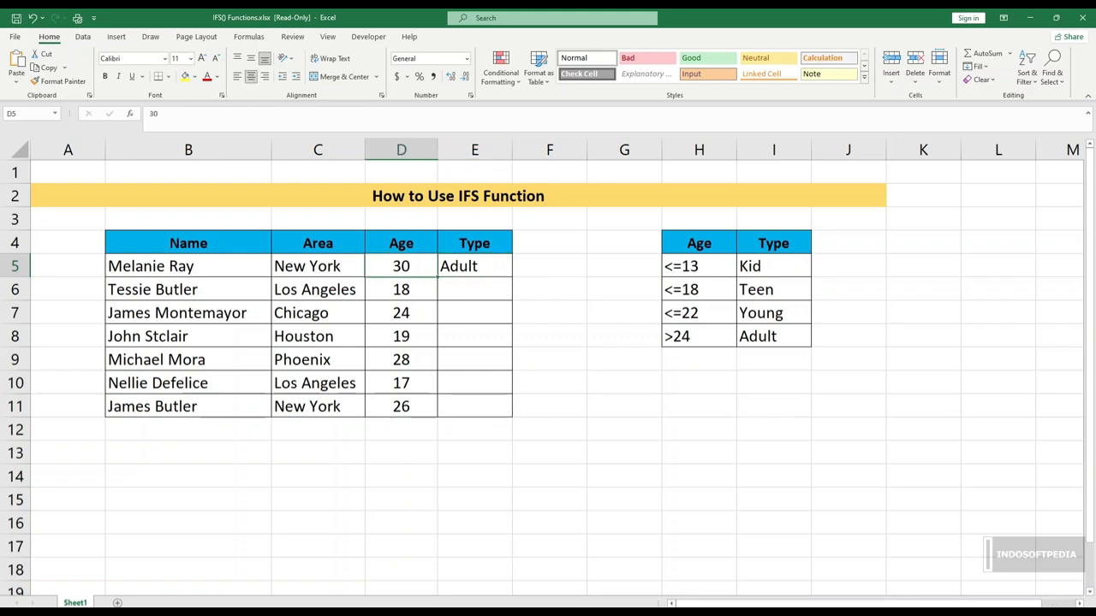
left_click(474, 266)
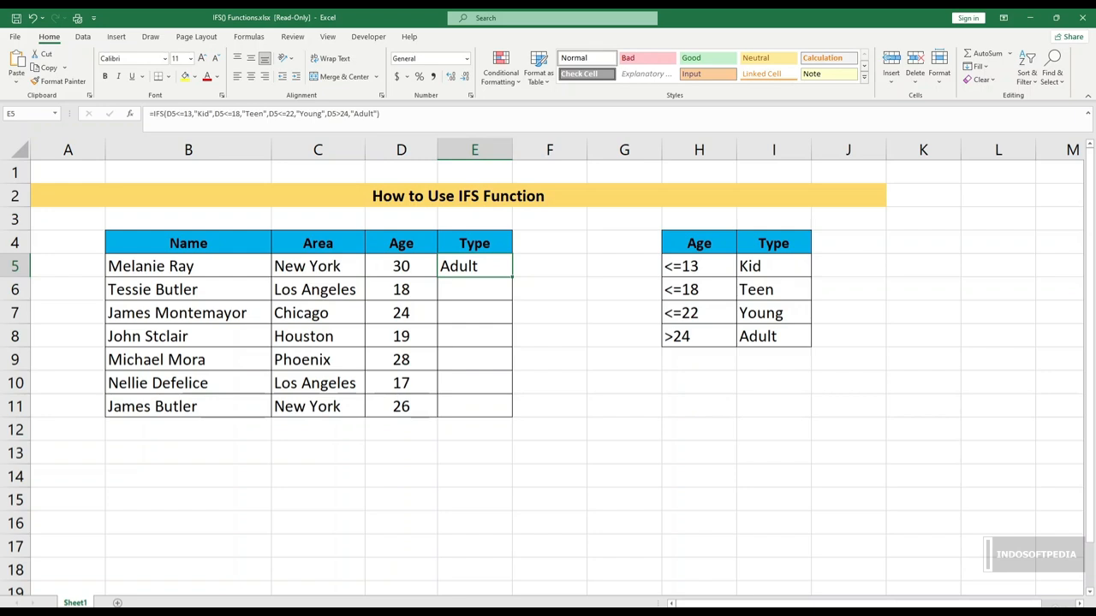
left_click_drag(512, 277, 512, 416)
left_click(475, 429)
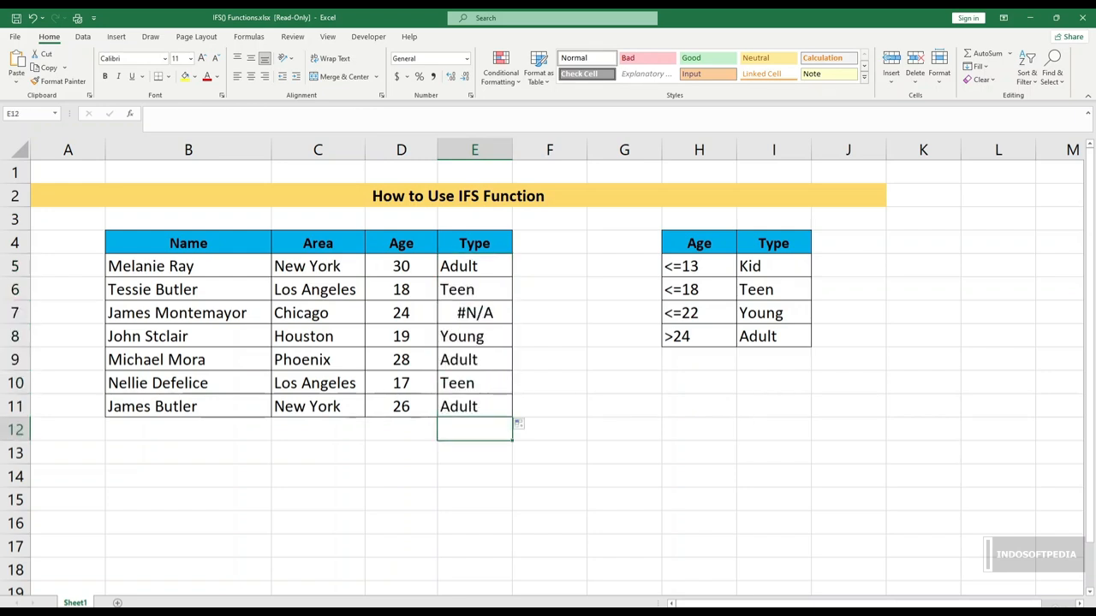
- Change the last test in the E7 IFS formula to D7>=24 so that age 24 counts as "Adult"
left_click(474, 314)
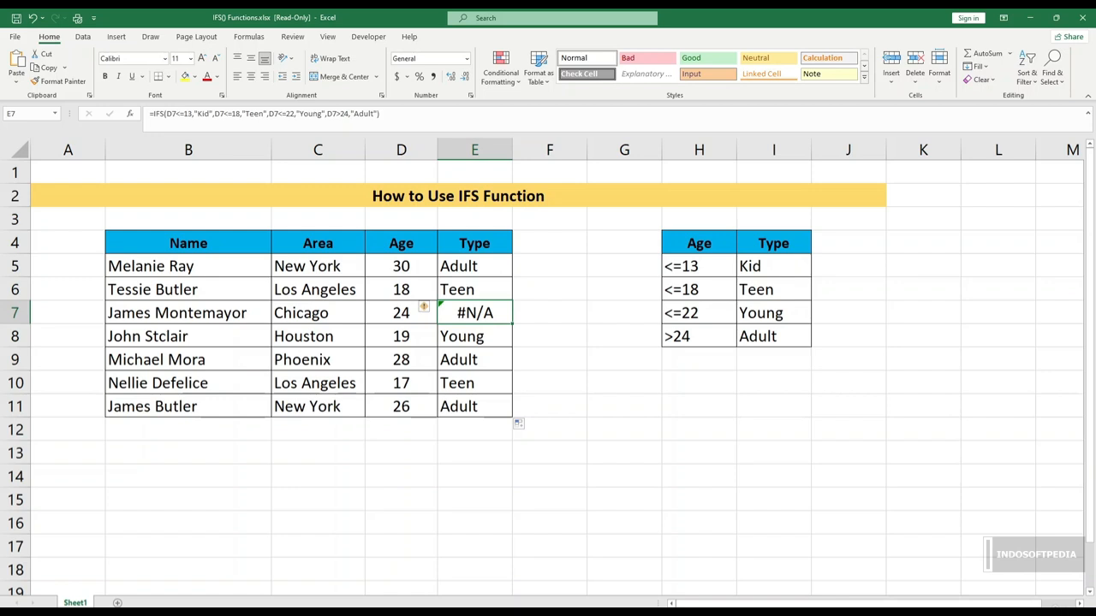
left_click(474, 337)
left_click(475, 313)
left_click(346, 114)
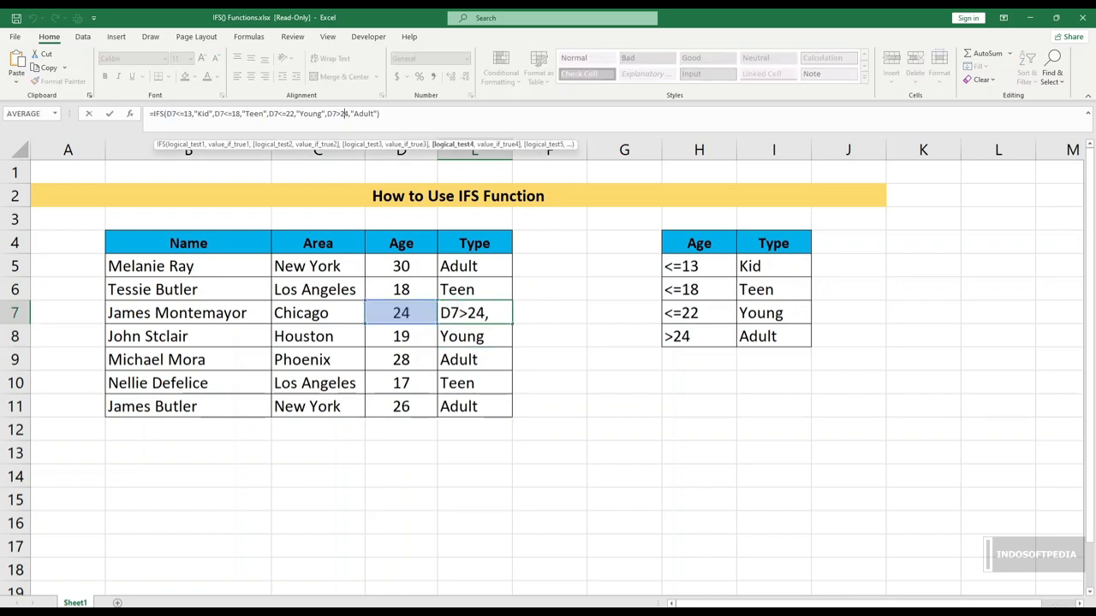
left_click(341, 114)
type("=")
key("Return")
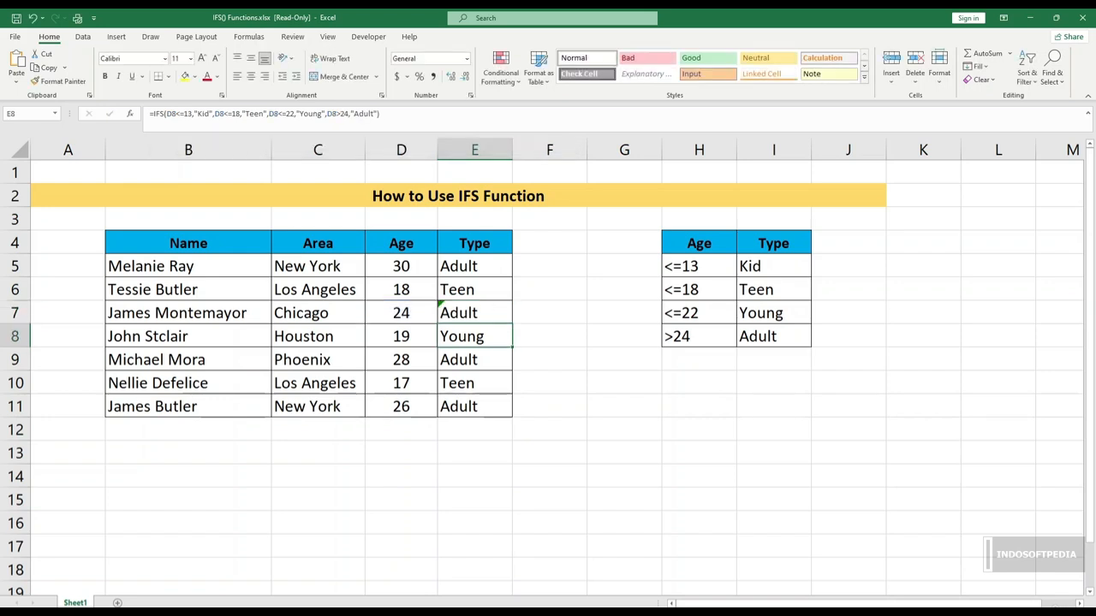
left_click(474, 313)
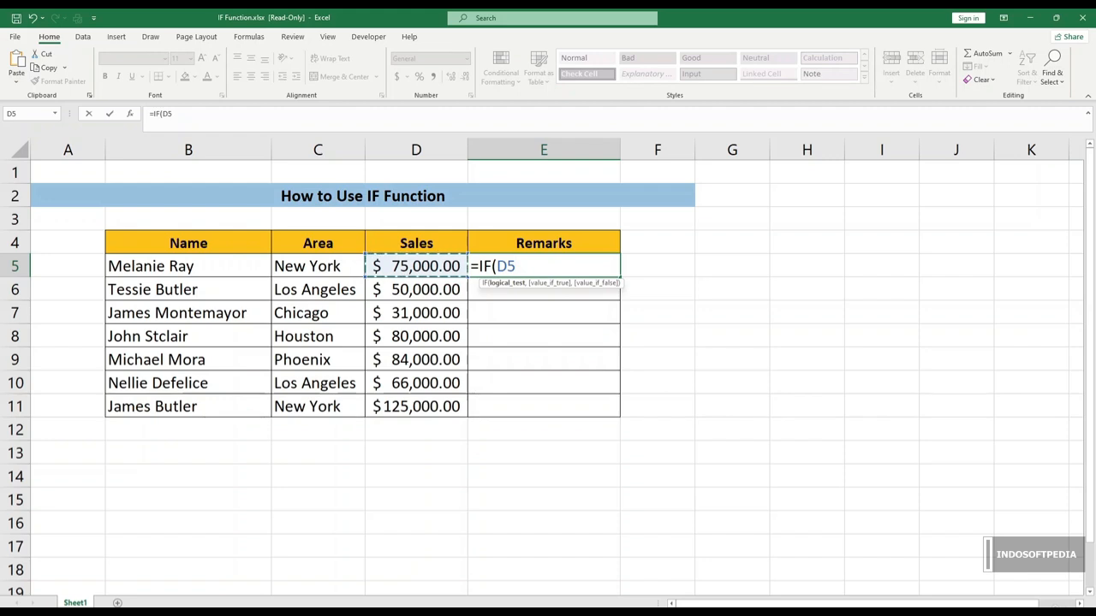
- In the IF Function workbook, continue the E5 IF formula with the test D5>=70000 and the true result "Get Bonus"
type(">")
type("+")
type("70000,")
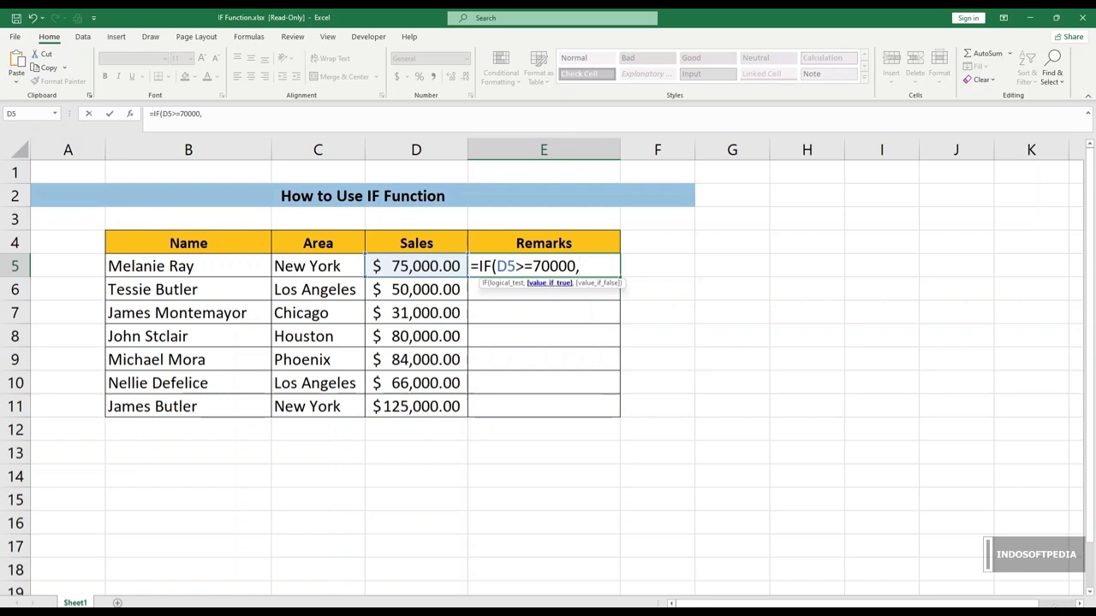
type("\"Get Bonus\"")
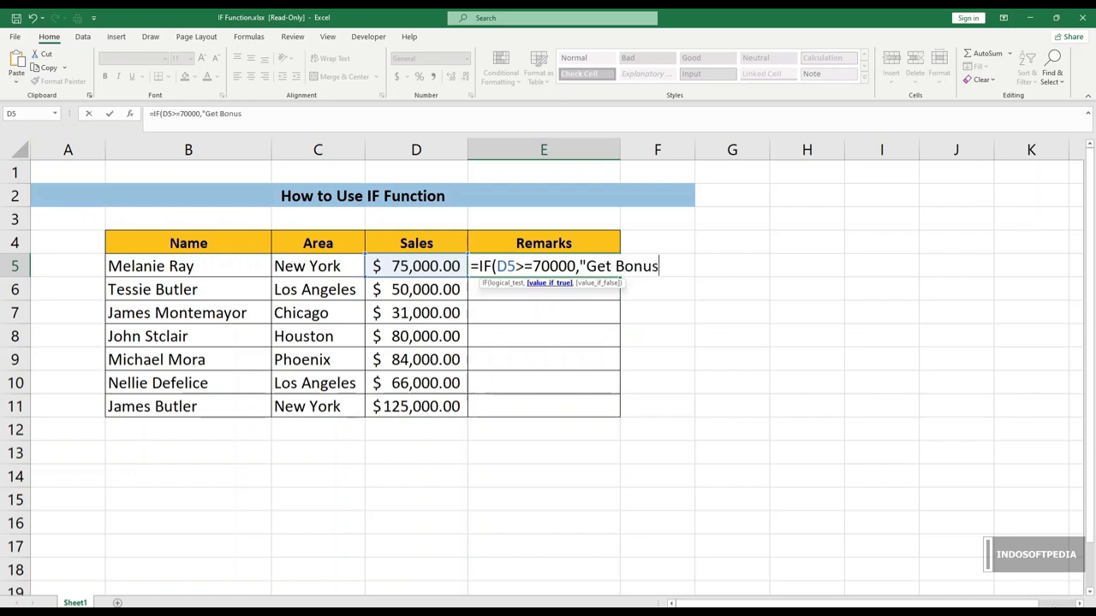